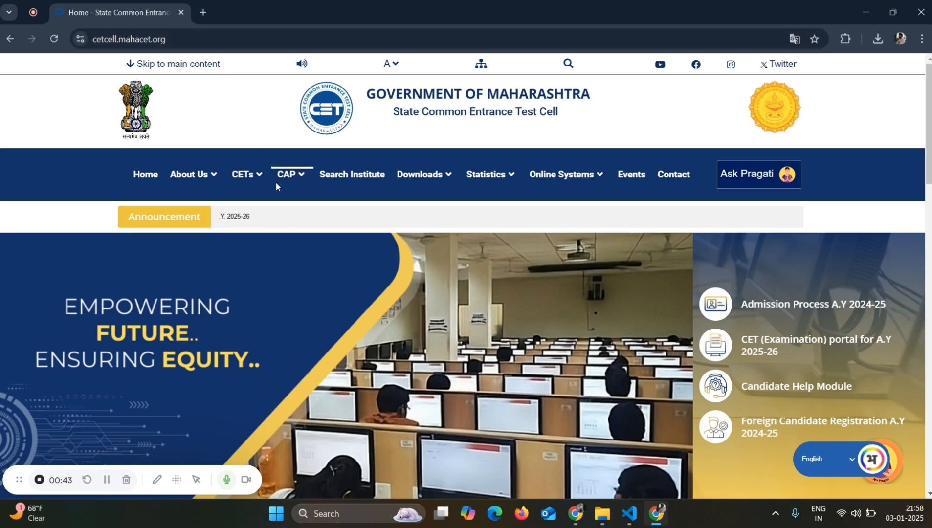
# - Open the CET (Examination) portal for A.Y 2025-26 and go to its Register form
pyautogui.moveTo(275, 182)
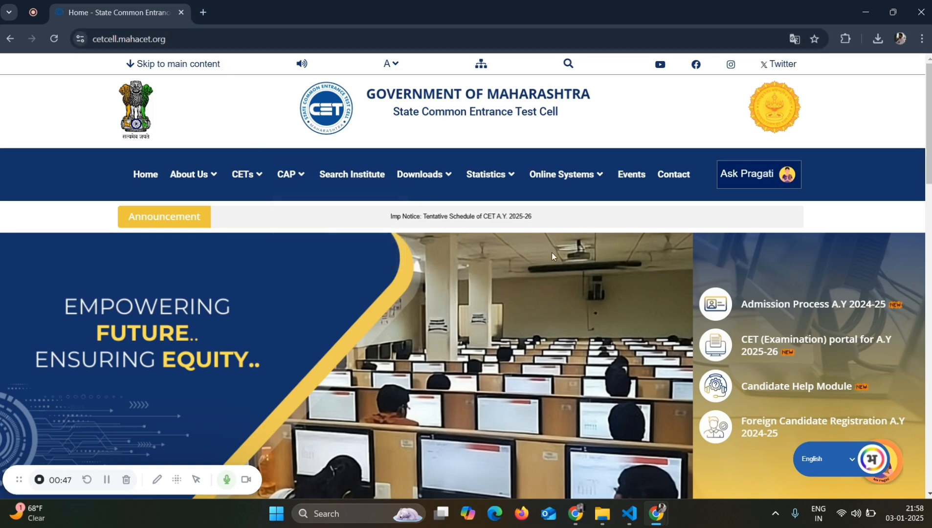
pyautogui.click(781, 343)
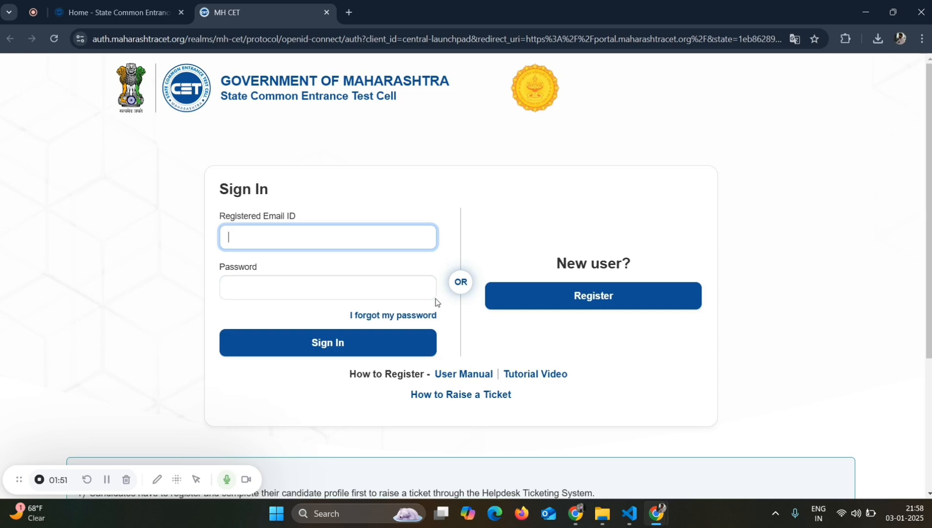
pyautogui.click(619, 303)
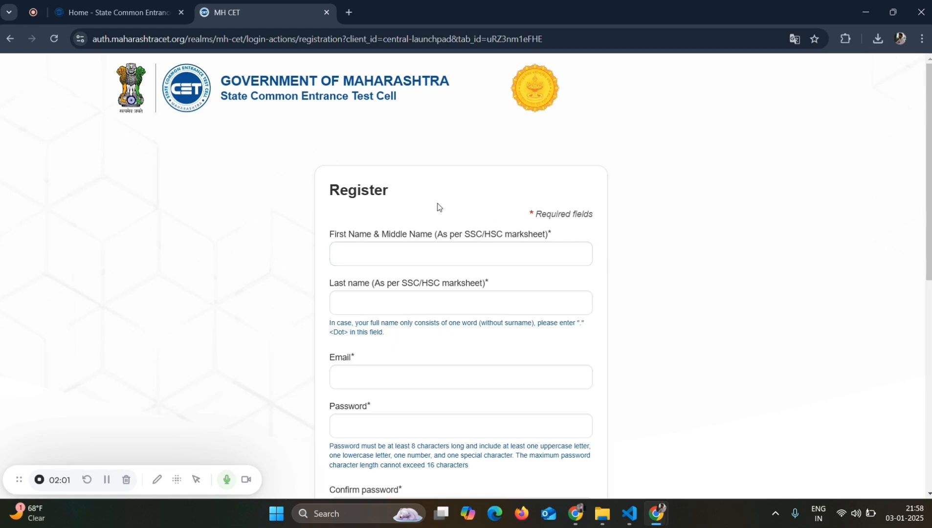
pyautogui.click(438, 236)
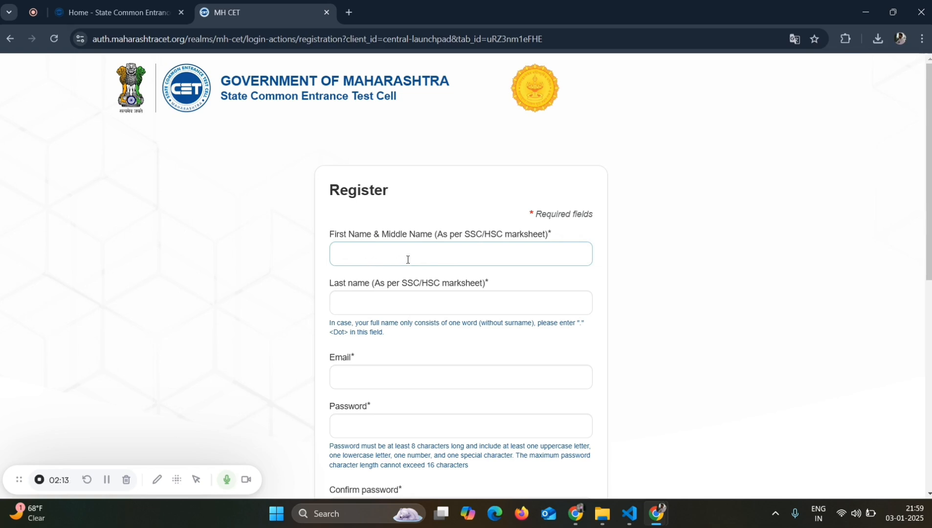
pyautogui.click(399, 293)
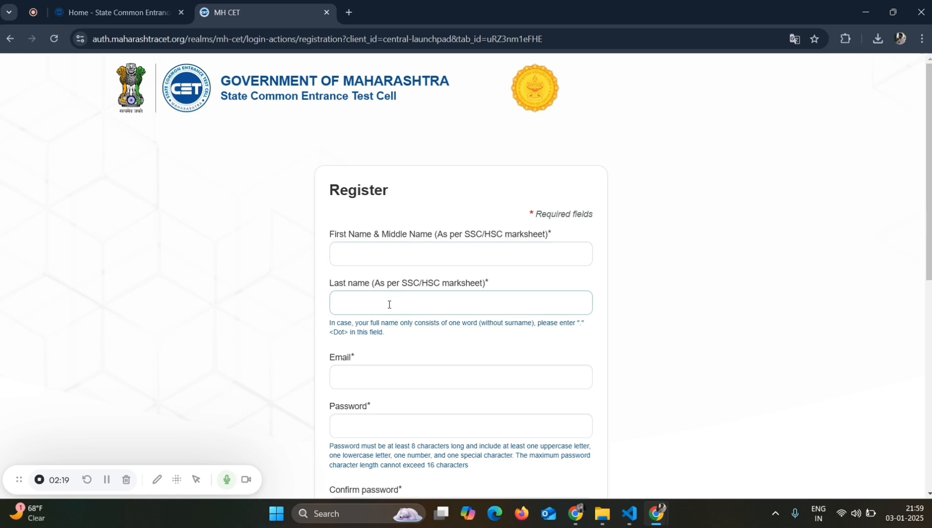
pyautogui.click(380, 379)
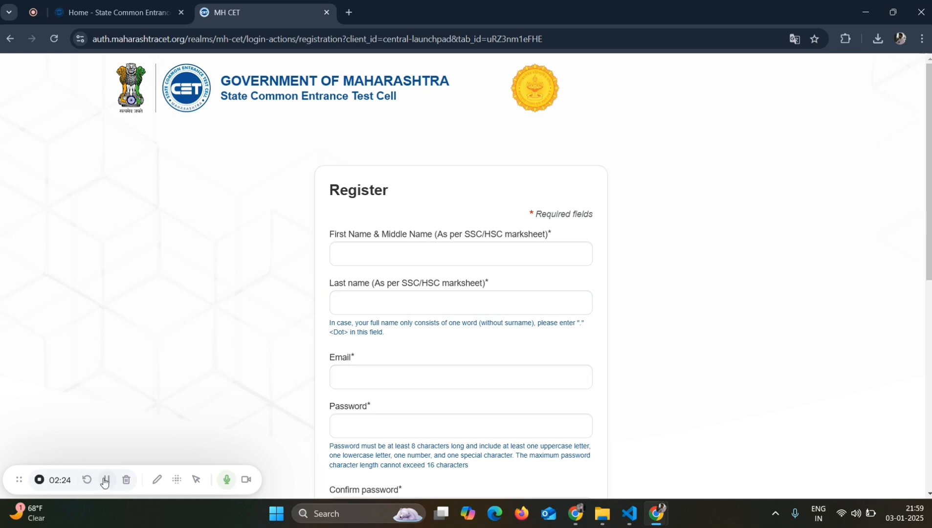
pyautogui.scroll(-3, 132, 433)
pyautogui.click(334, 234)
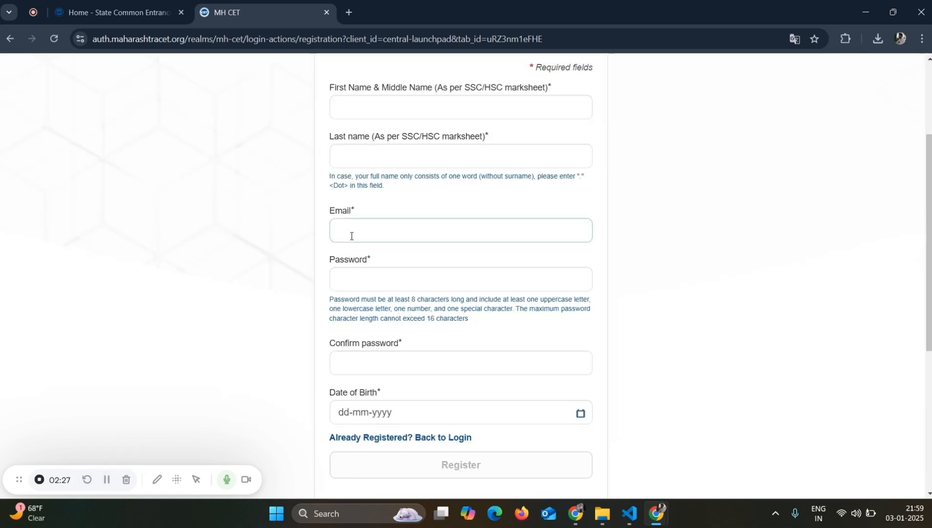
pyautogui.click(374, 284)
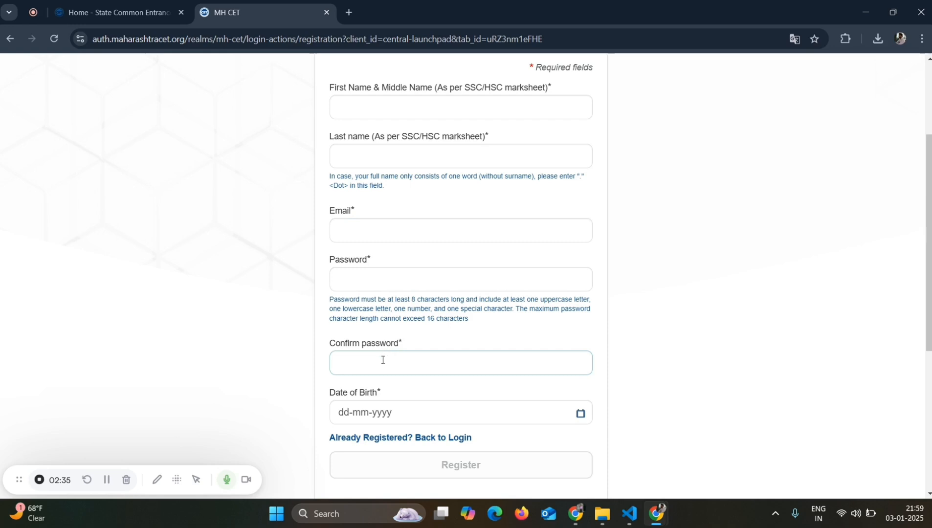
pyautogui.click(106, 491)
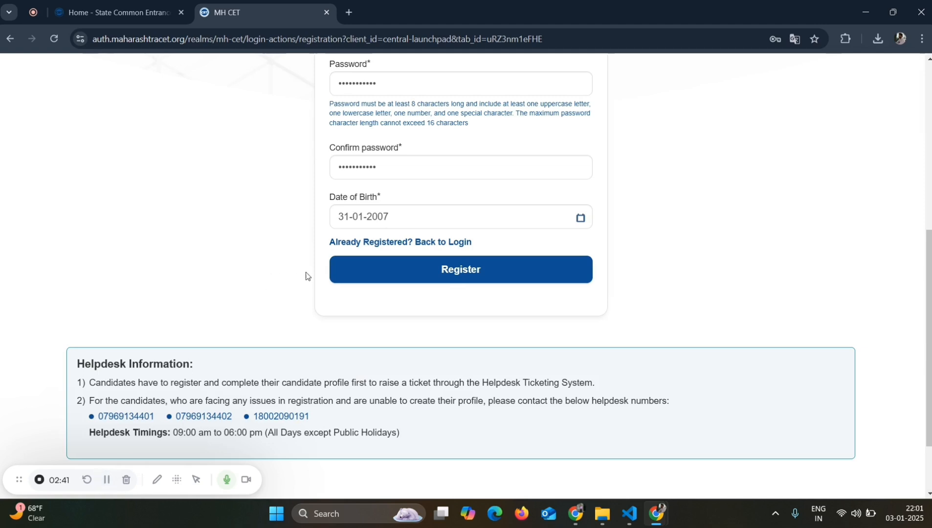
# - Submit the completed registration form with the Register button
pyautogui.click(388, 272)
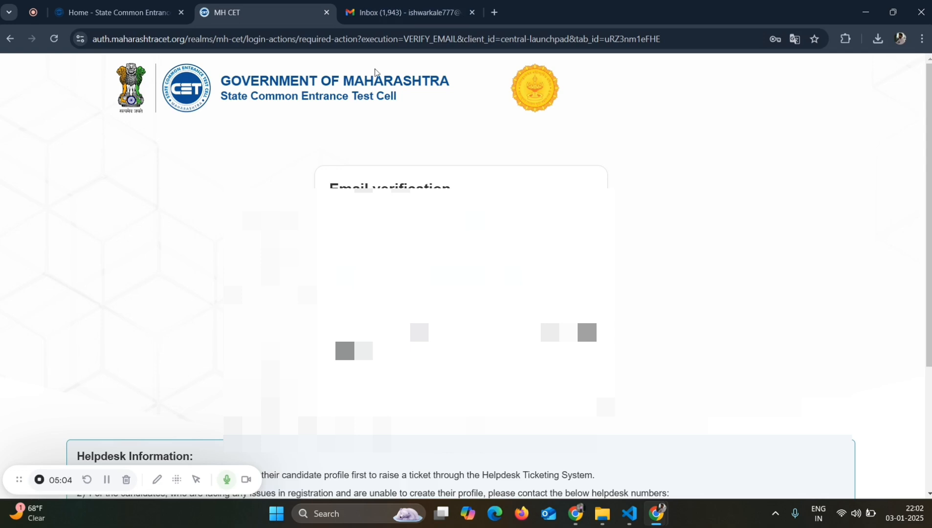
# - Open the MH CET 'Verify email' message in Gmail and follow its Verify Email link
pyautogui.click(399, 11)
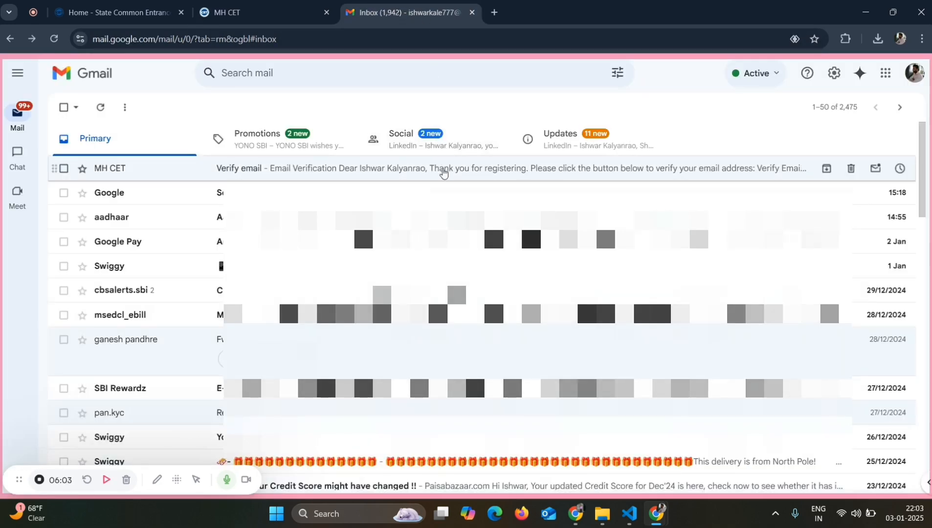
pyautogui.click(442, 171)
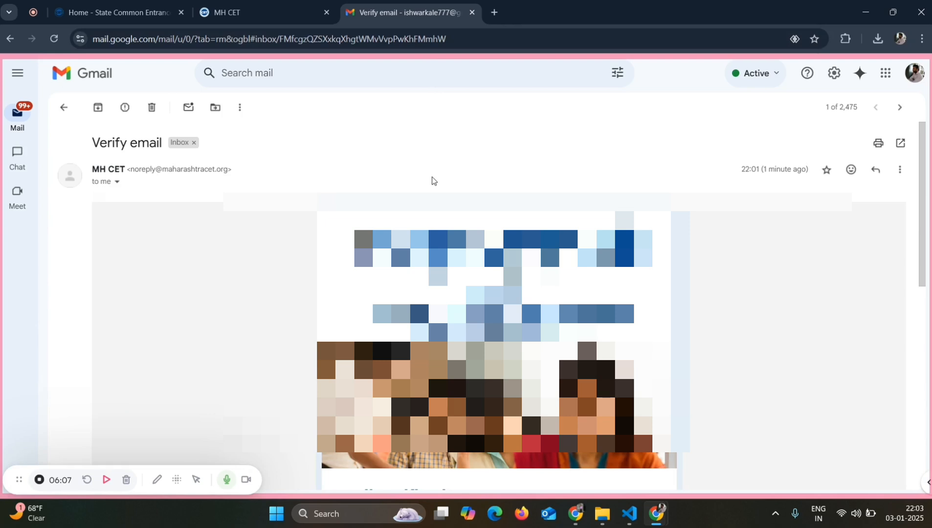
pyautogui.scroll(-3, 287, 295)
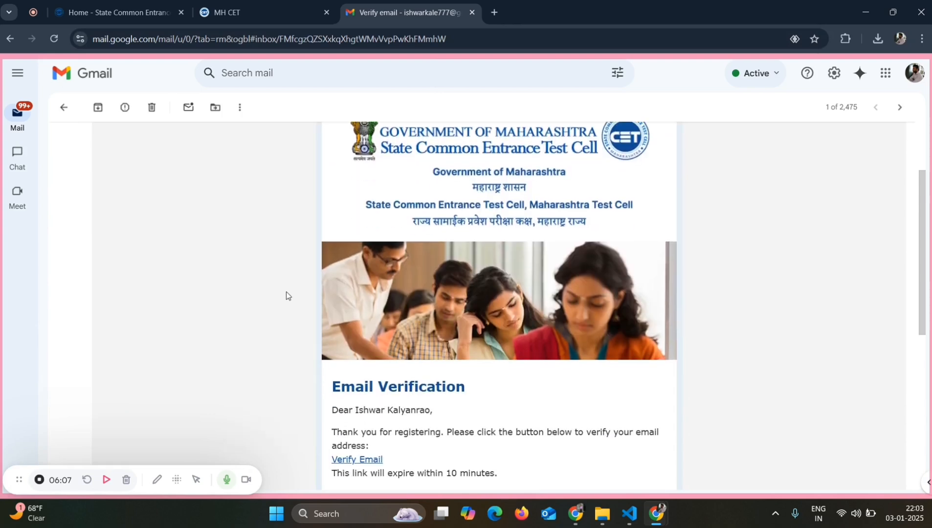
pyautogui.scroll(-3, 286, 292)
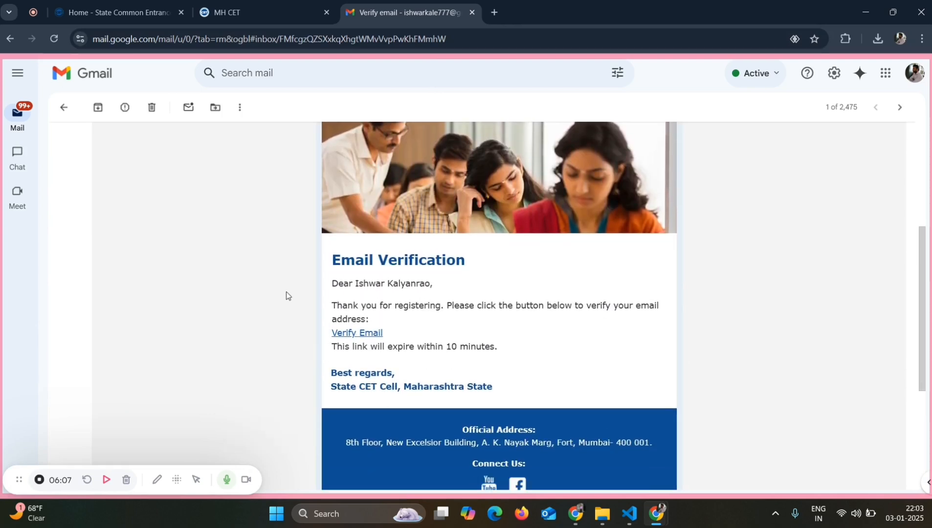
pyautogui.click(355, 334)
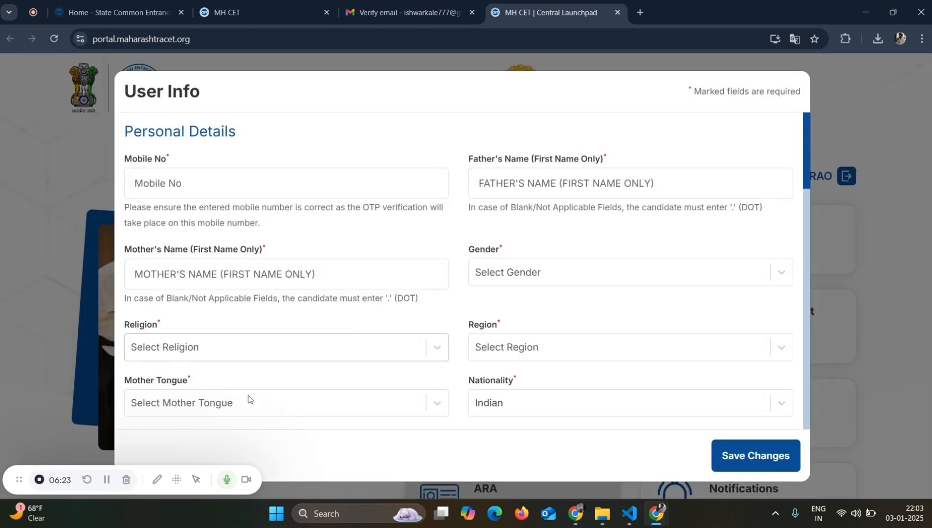
# - Set Gender Female, Religion Hindu and Region Urban in the User Info form
pyautogui.click(105, 480)
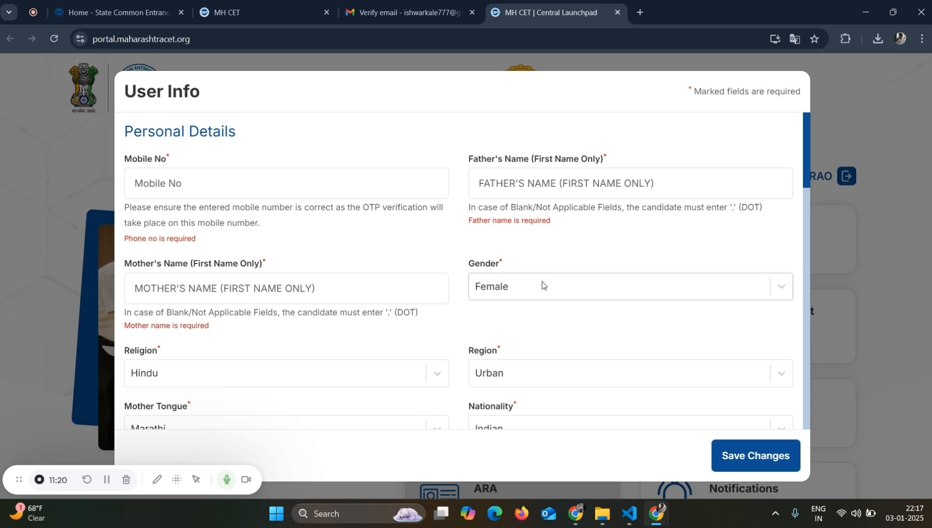
# - Keep religion Hindu and region Urban, and choose Marathi as mother tongue
pyautogui.click(433, 375)
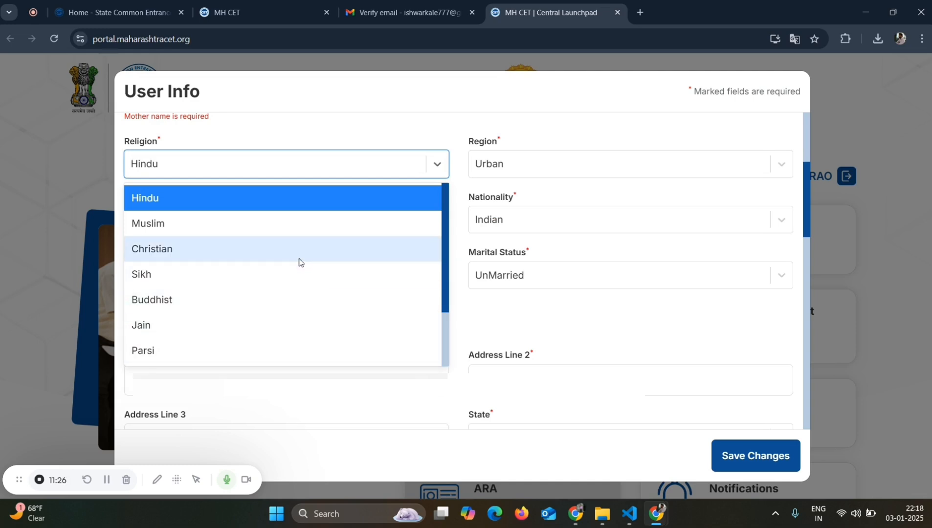
pyautogui.click(310, 208)
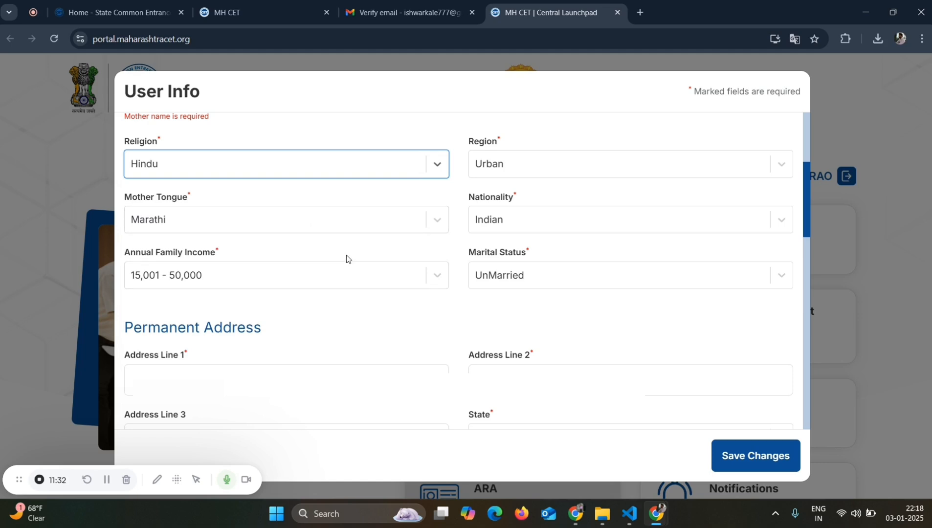
pyautogui.click(517, 161)
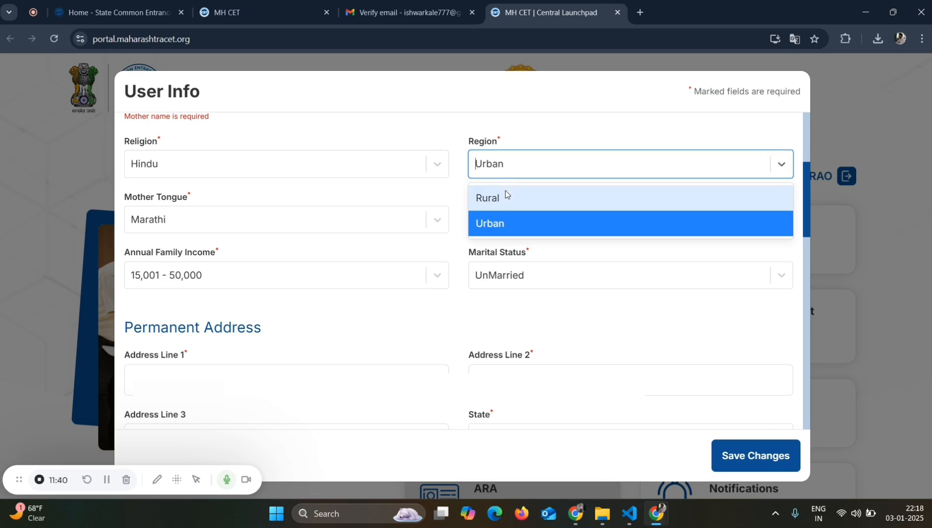
pyautogui.click(491, 223)
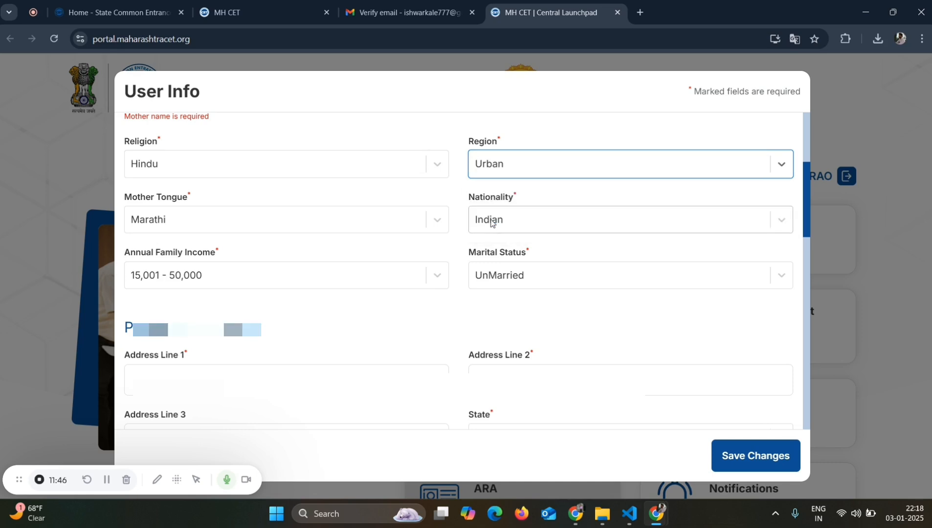
pyautogui.click(332, 225)
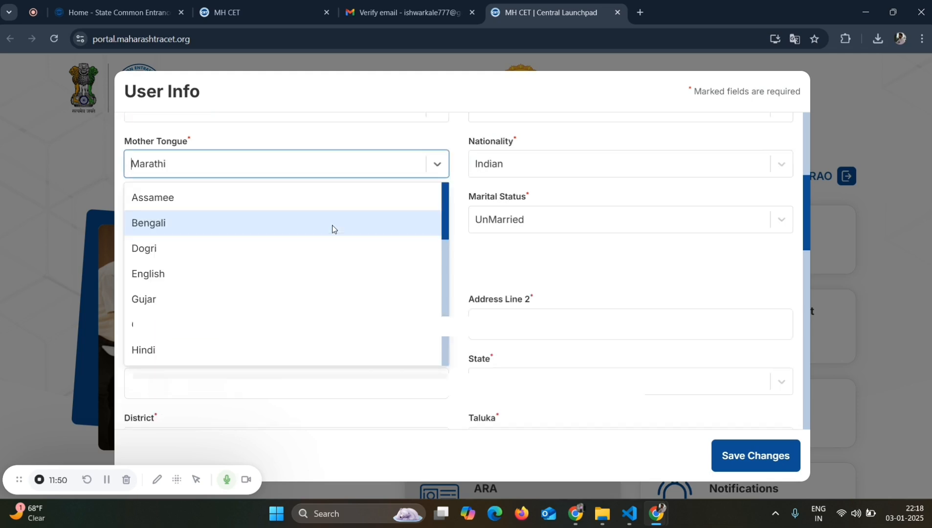
pyautogui.write('m')
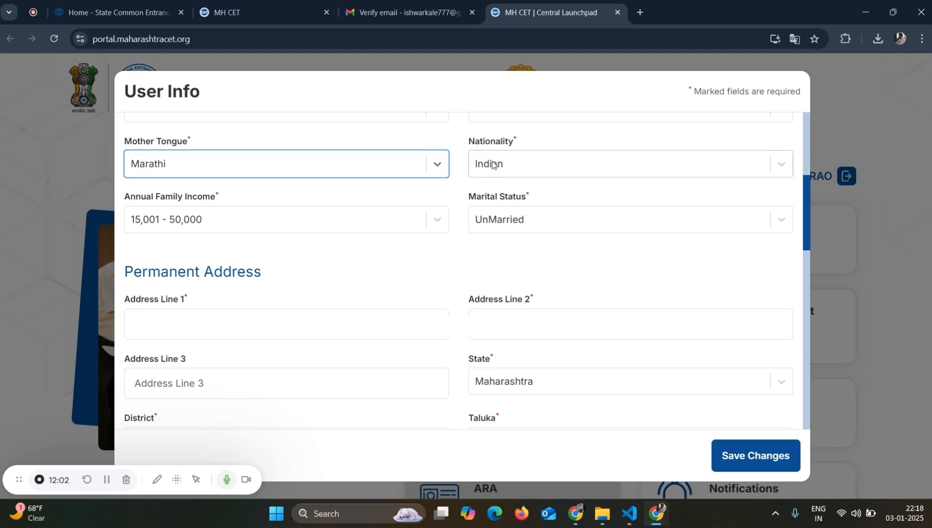
# - Keep annual family income 15,001 - 50,000 and marital status UnMarried
pyautogui.click(317, 230)
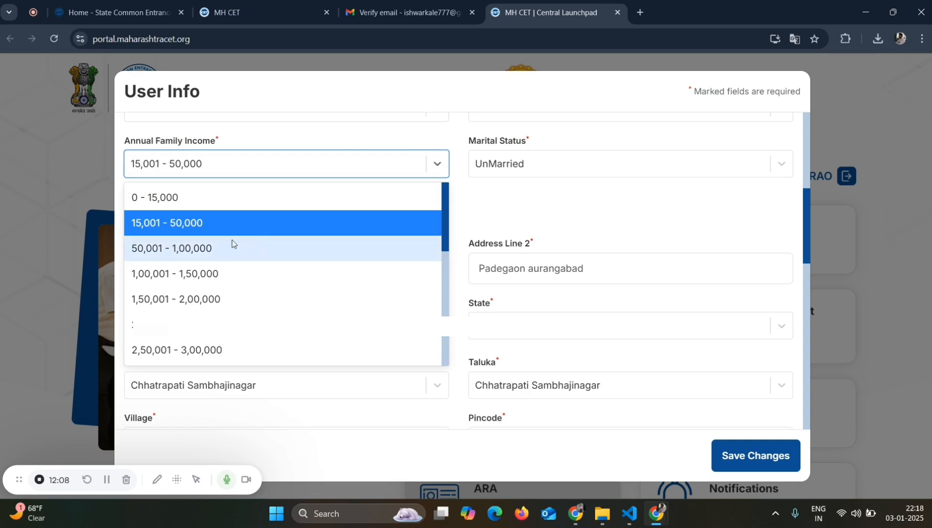
pyautogui.click(212, 224)
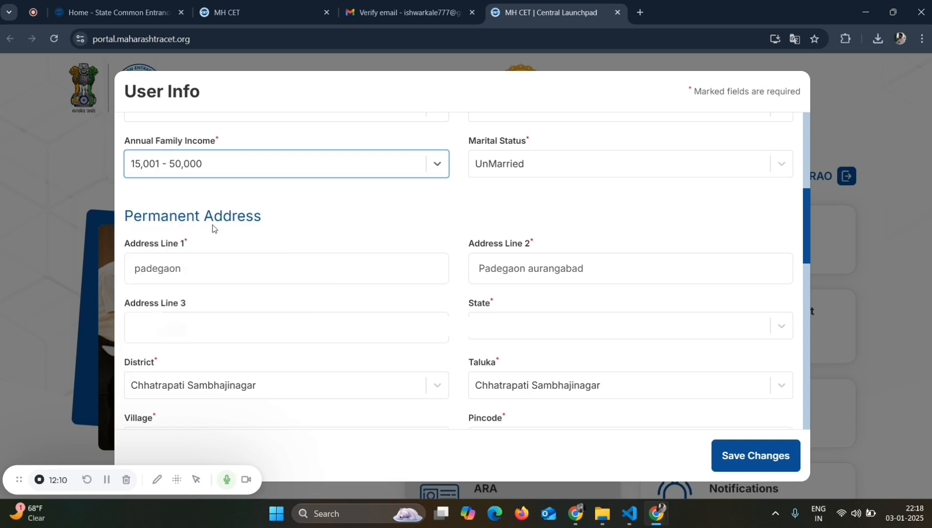
pyautogui.click(558, 160)
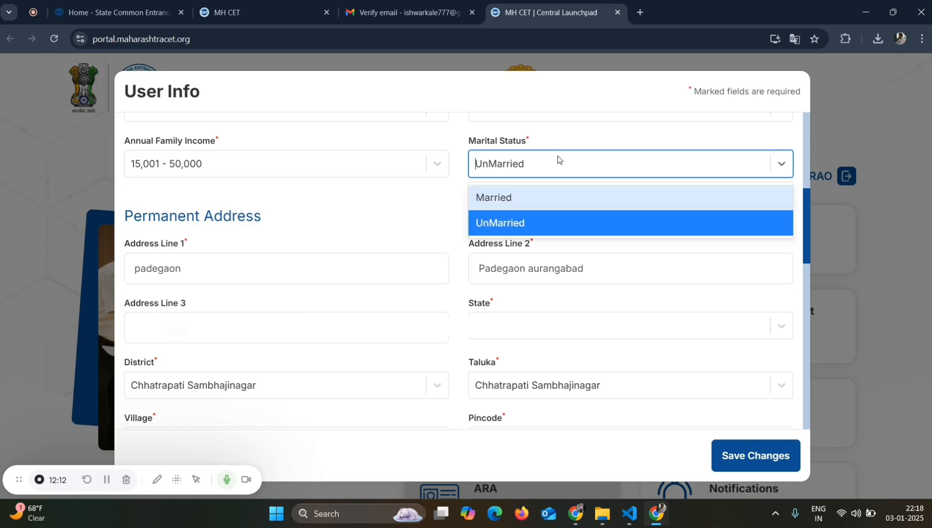
pyautogui.click(523, 223)
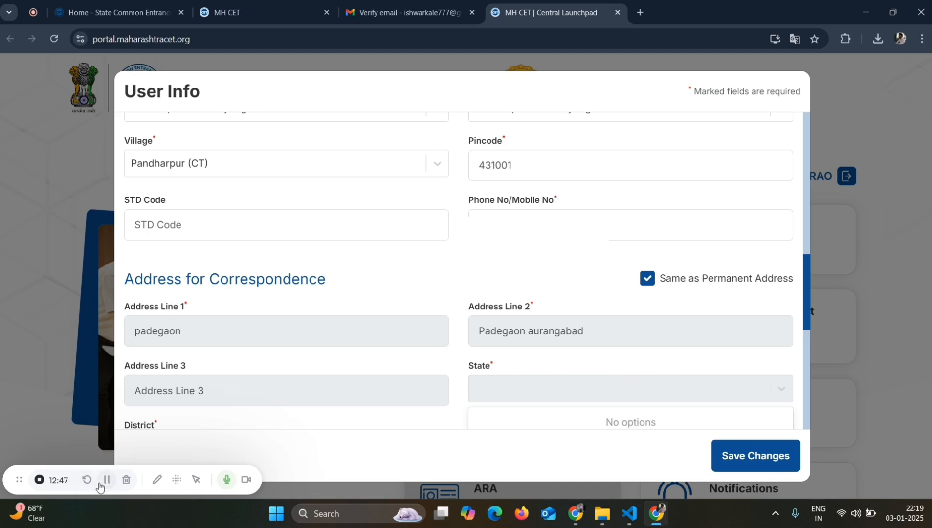
# - Answer Yes for Maharashtra domicile, No for minority and No for disability
pyautogui.click(106, 479)
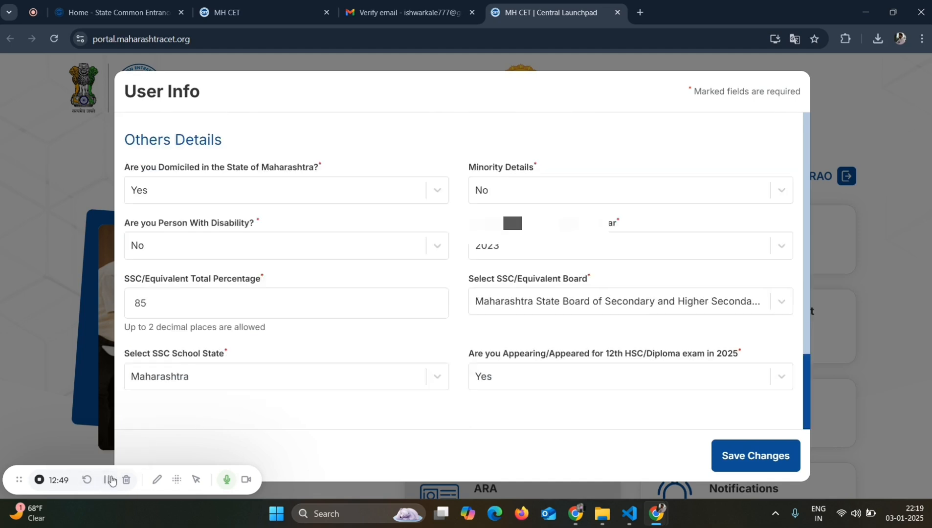
pyautogui.click(222, 199)
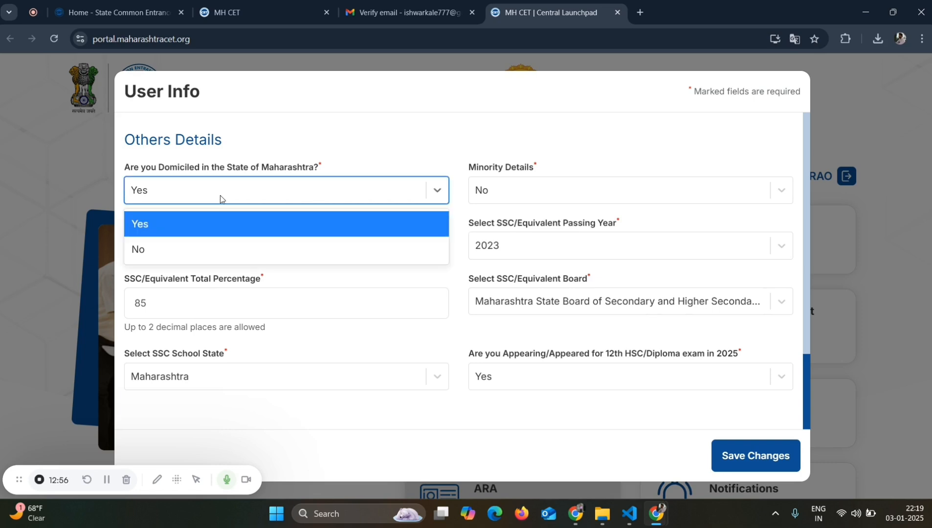
pyautogui.click(208, 225)
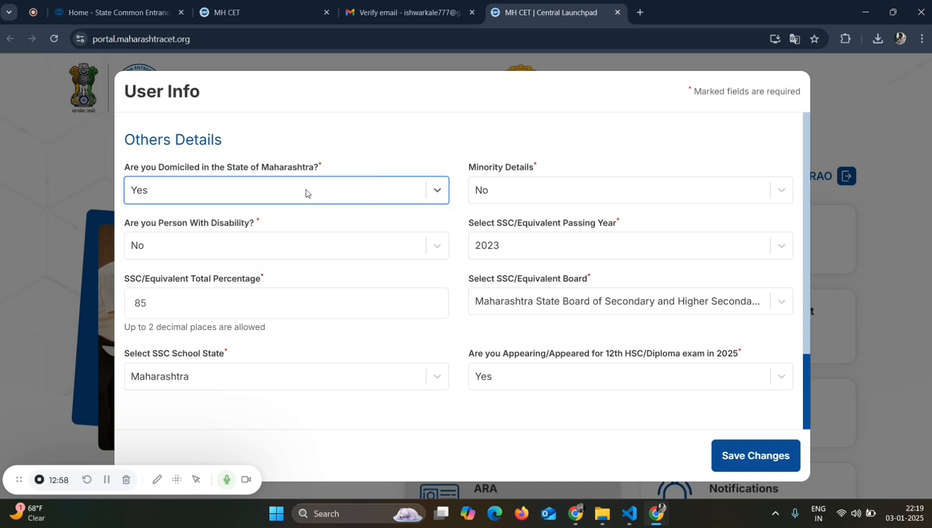
pyautogui.click(512, 190)
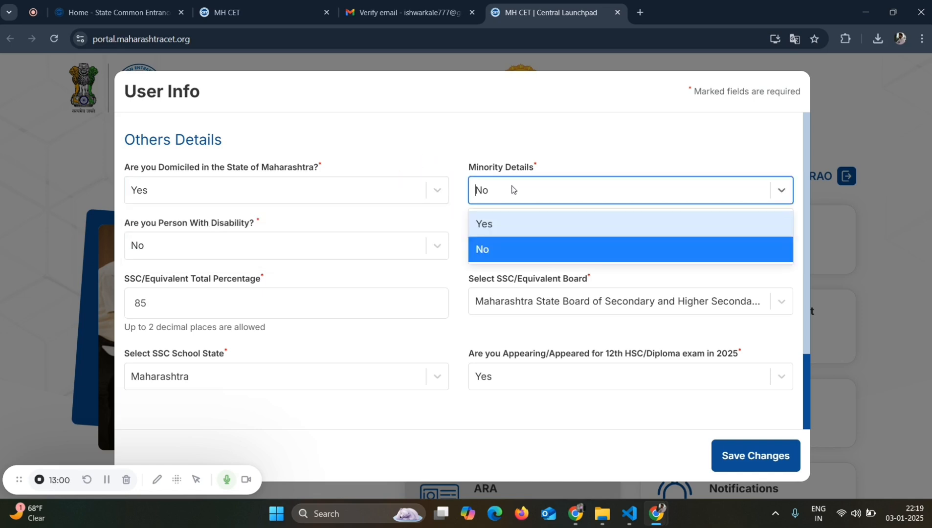
pyautogui.click(485, 252)
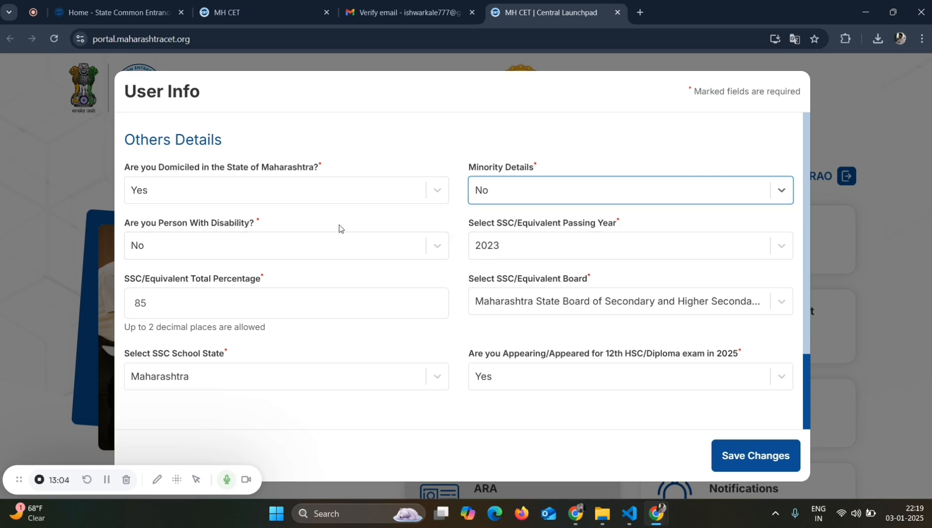
pyautogui.click(307, 240)
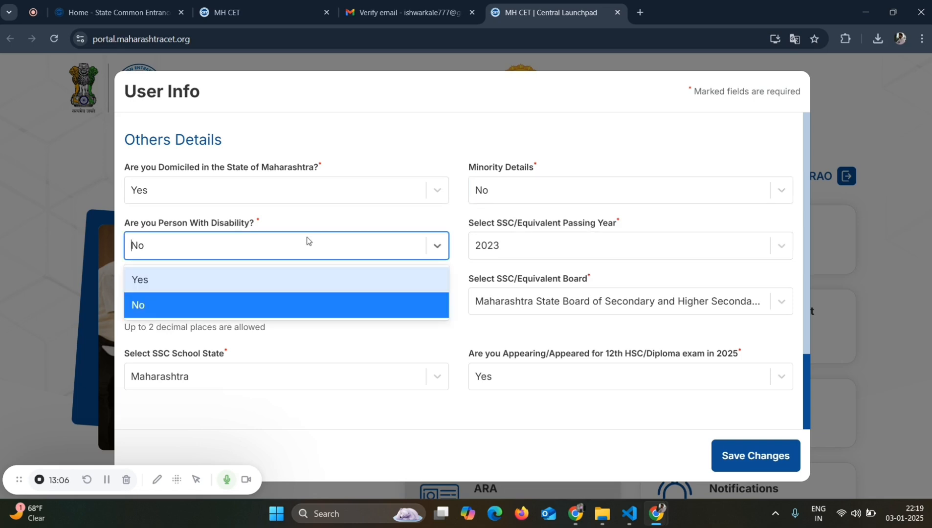
pyautogui.click(280, 303)
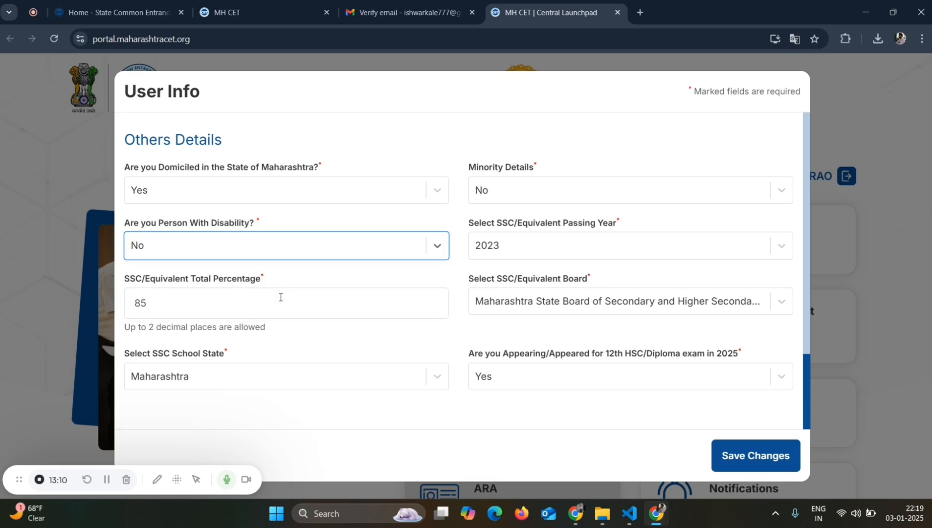
# - Set SSC passing year 2023, Maharashtra state board and Maharashtra as school state
pyautogui.click(506, 250)
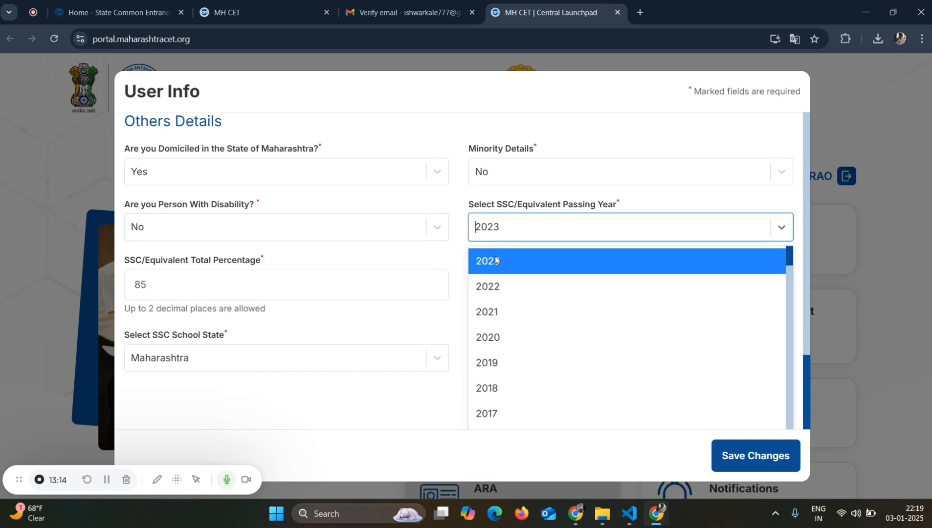
pyautogui.click(496, 259)
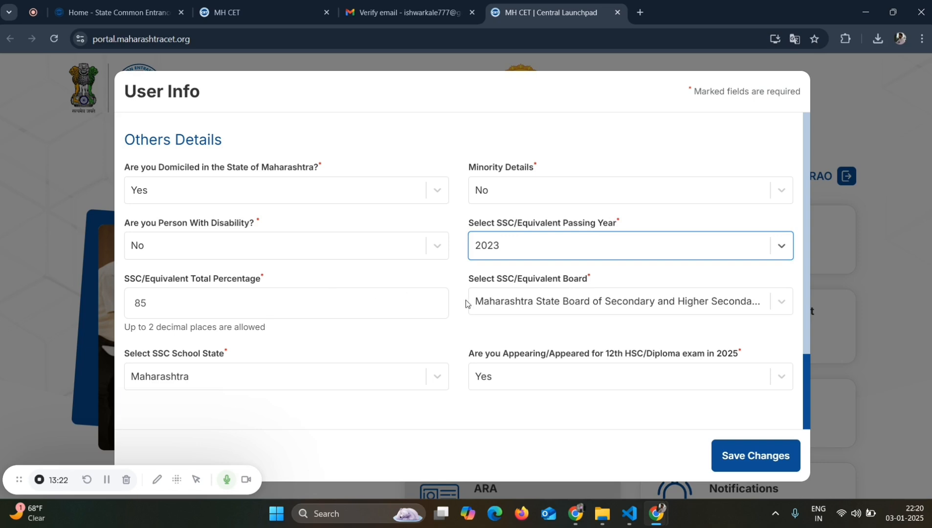
pyautogui.click(498, 308)
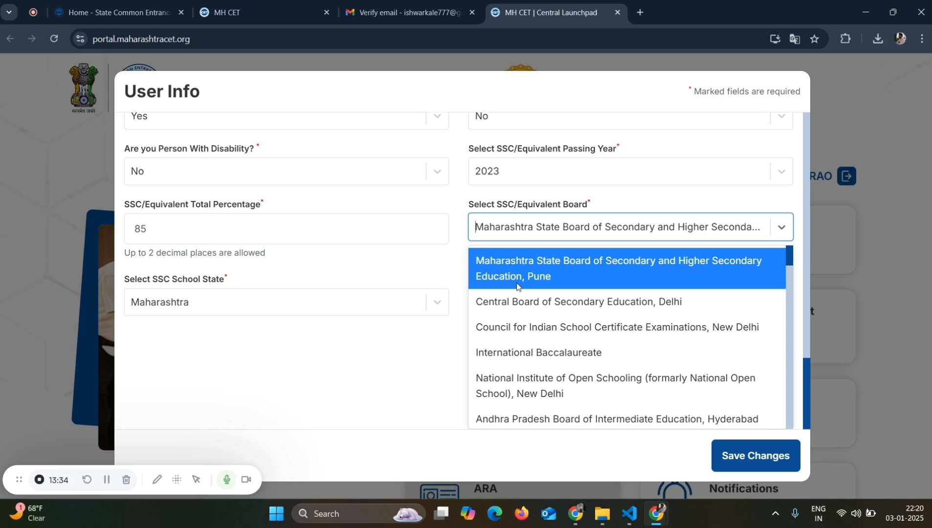
pyautogui.click(524, 267)
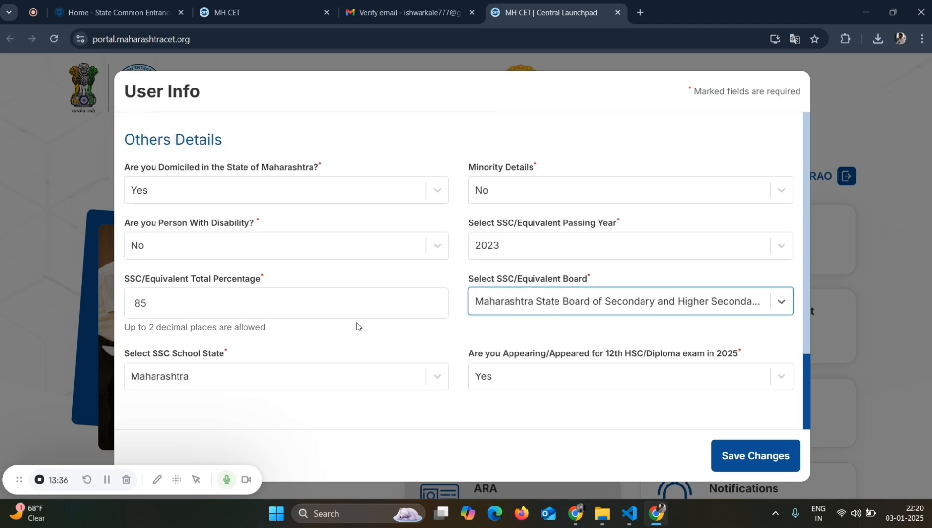
pyautogui.click(287, 373)
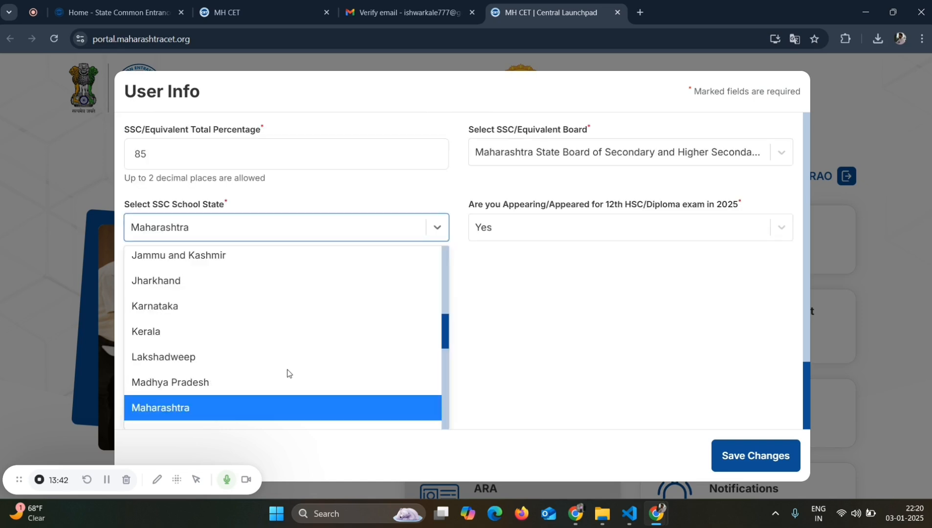
pyautogui.click(290, 373)
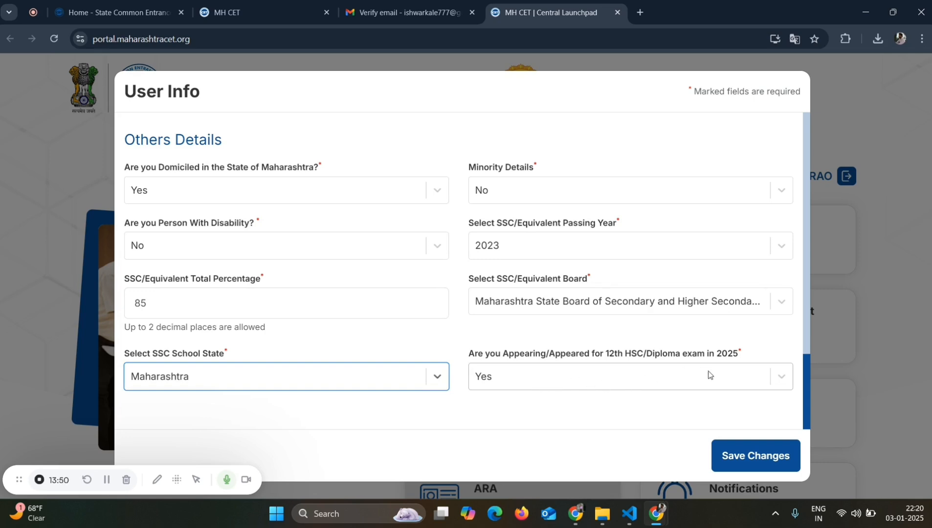
# - Answer Yes to appearing for 12th in 2025 and save the profile changes
pyautogui.click(782, 377)
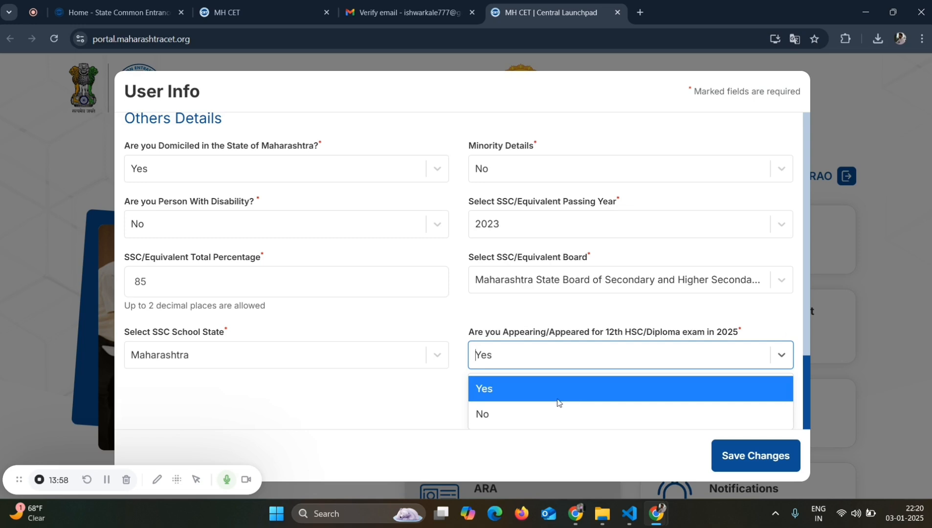
pyautogui.click(509, 396)
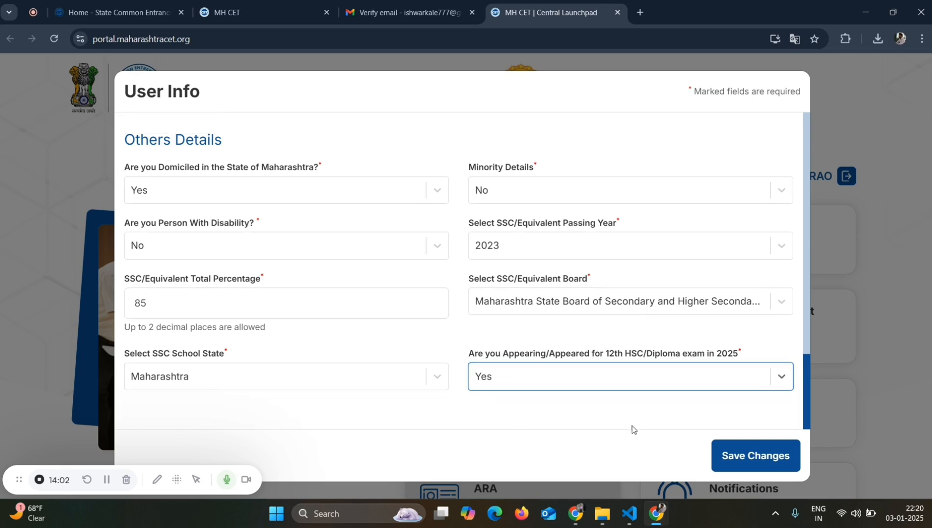
pyautogui.click(727, 456)
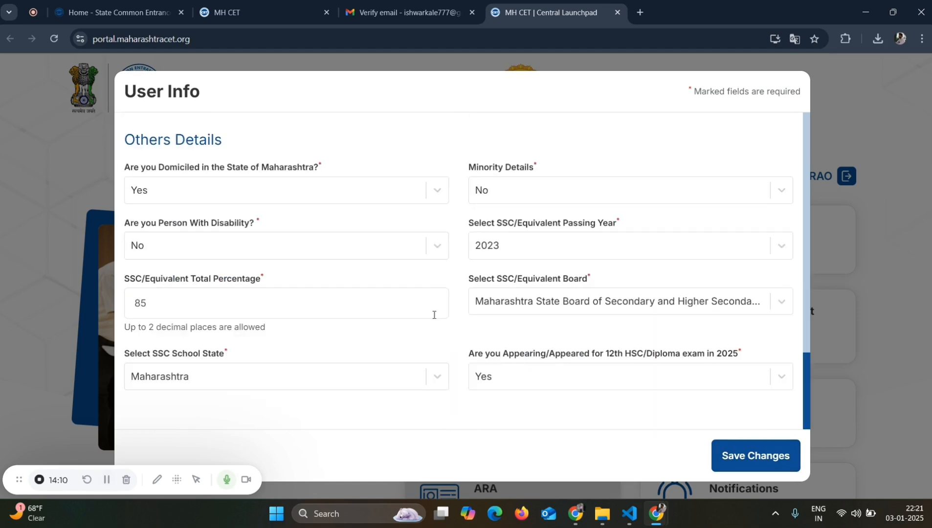
pyautogui.click(728, 455)
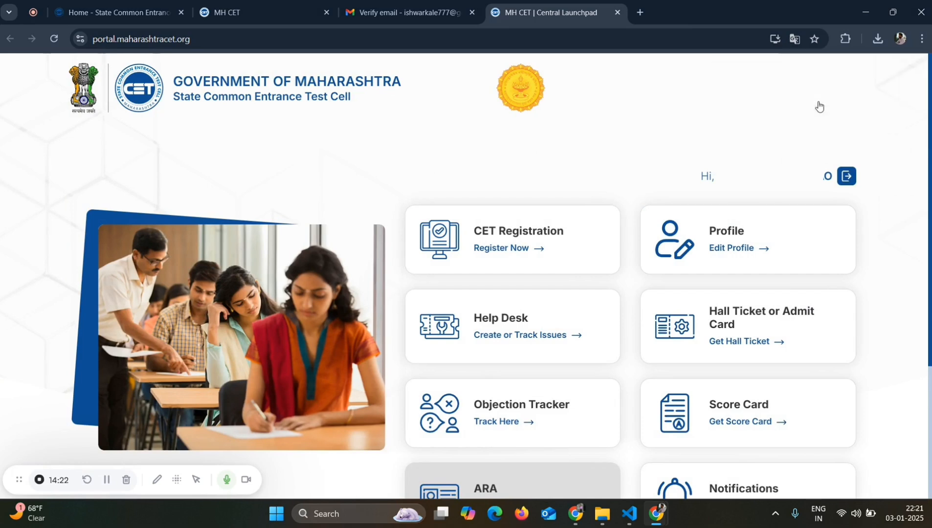
# - Open the CET Registration list and start the MHT-CET 2025 registration
pyautogui.click(106, 480)
pyautogui.click(525, 250)
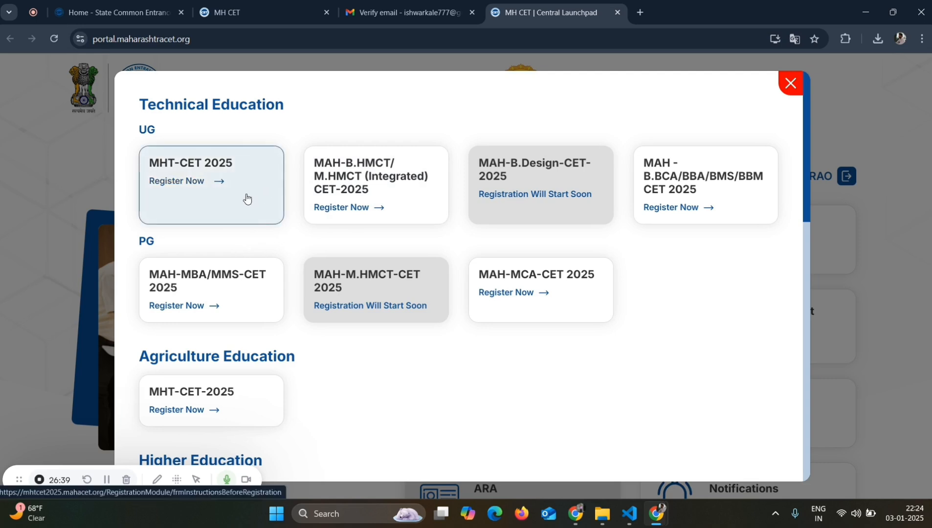
pyautogui.click(206, 184)
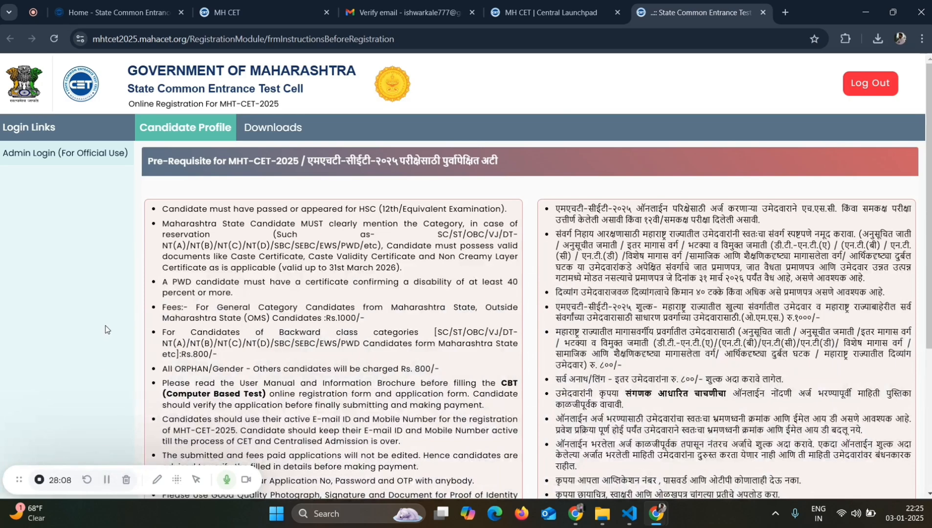
# - Tick the declaration of having read the MHT-CET-2025 brochure and instructions
pyautogui.scroll(-4, 105, 329)
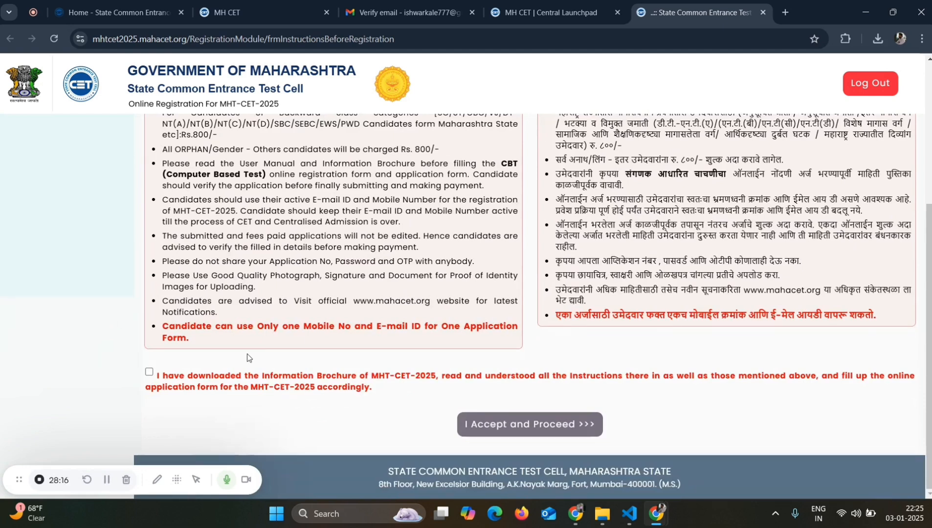
pyautogui.click(150, 374)
# - Proceed with I Accept and Proceed, then scroll down to the form's Security Pin field
pyautogui.click(486, 433)
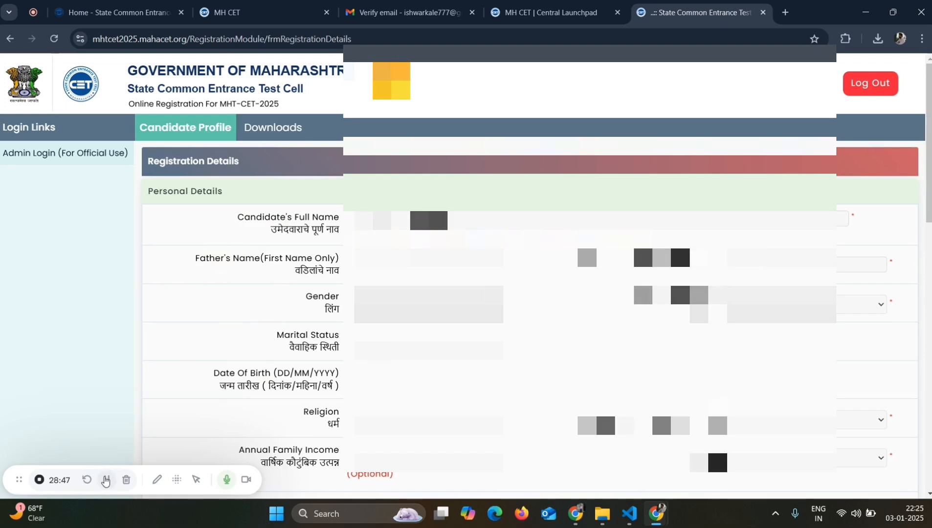
pyautogui.scroll(-10, 106, 481)
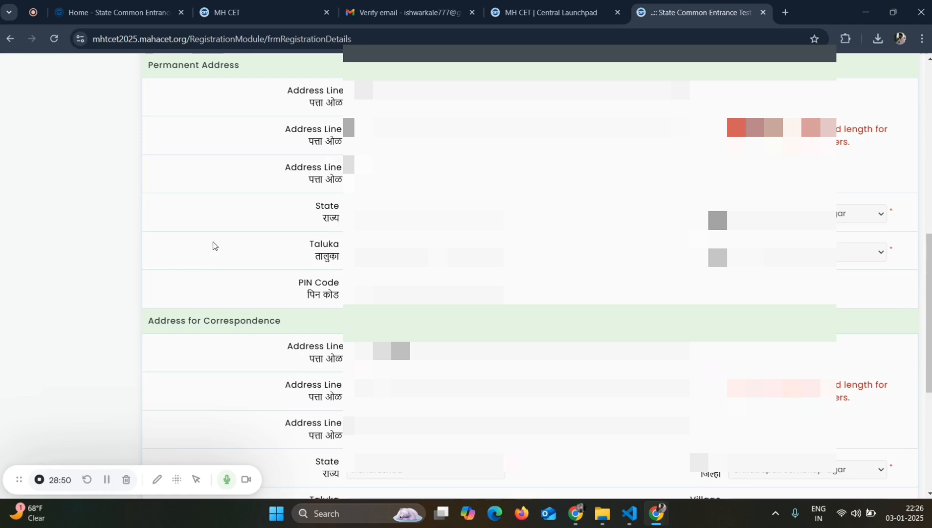
pyautogui.scroll(-1, 231, 245)
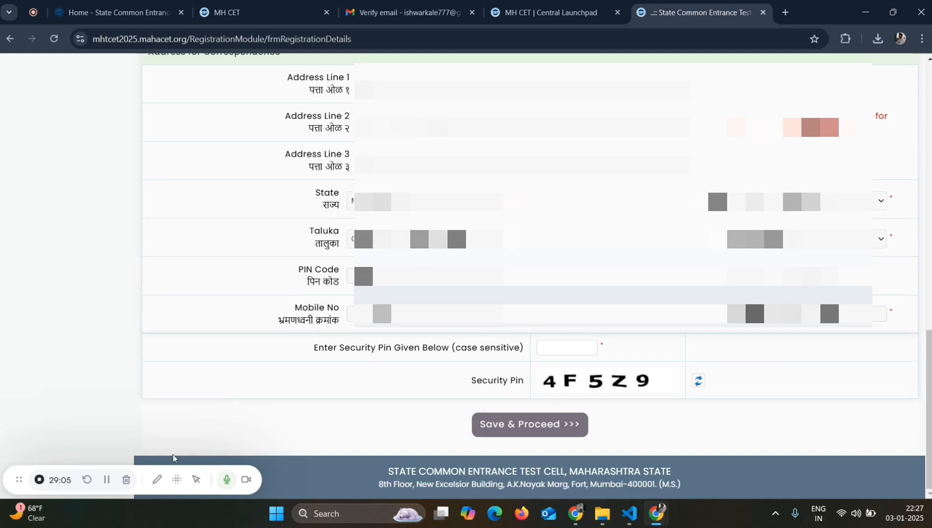
# - Enter the captcha, submit the registration details, and verify the mobile OTP code
pyautogui.click(497, 426)
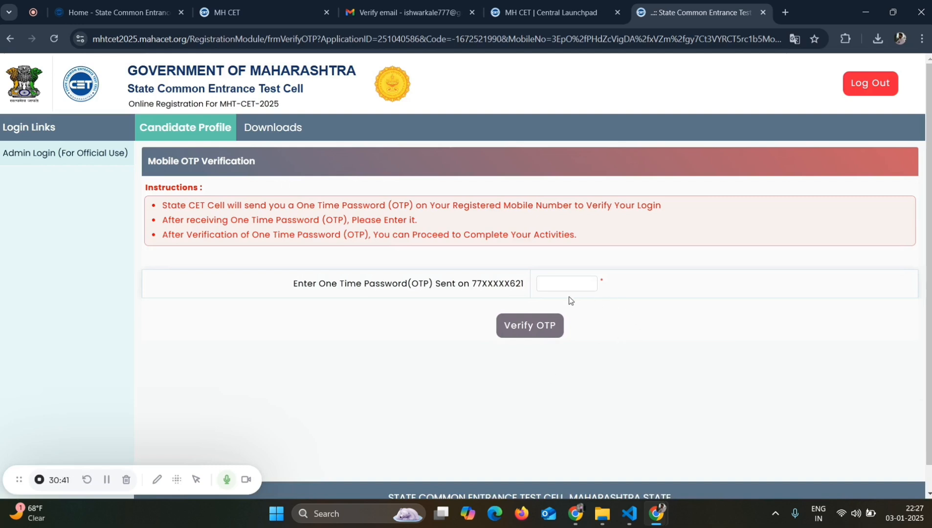
pyautogui.click(560, 283)
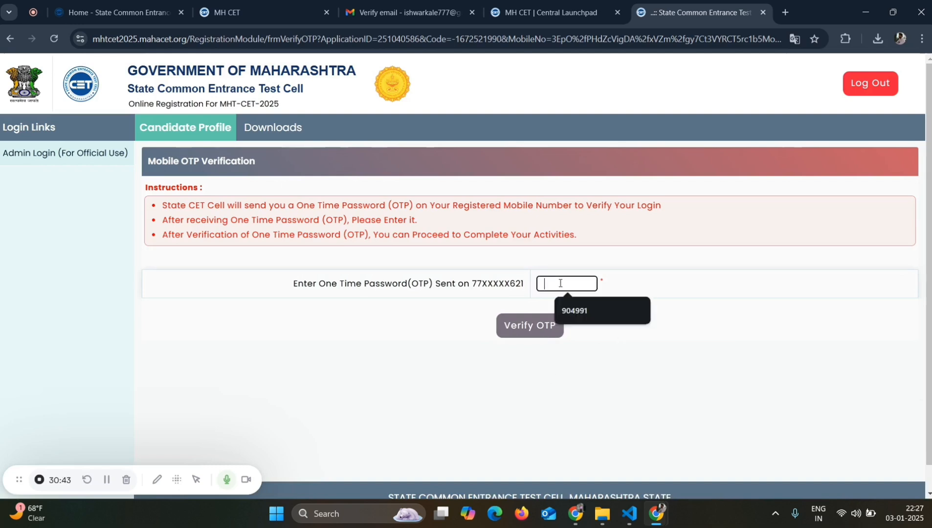
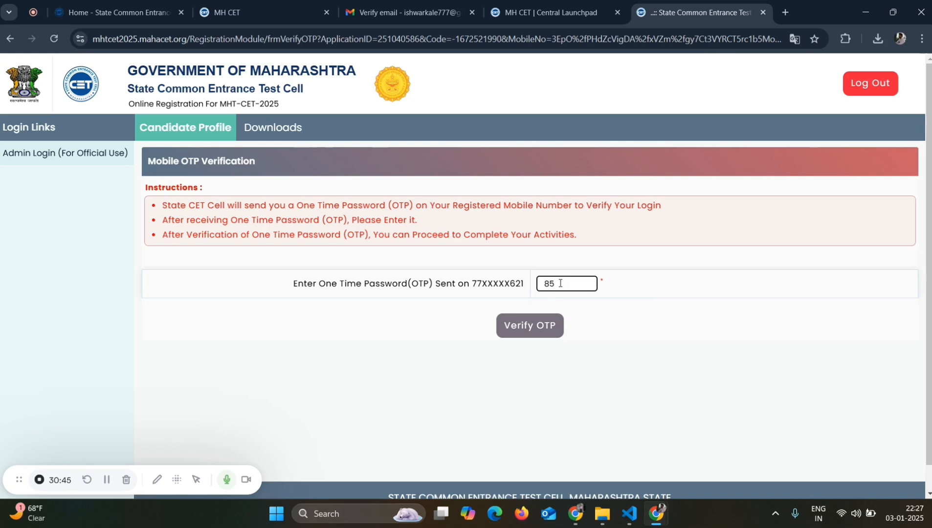
pyautogui.click(537, 326)
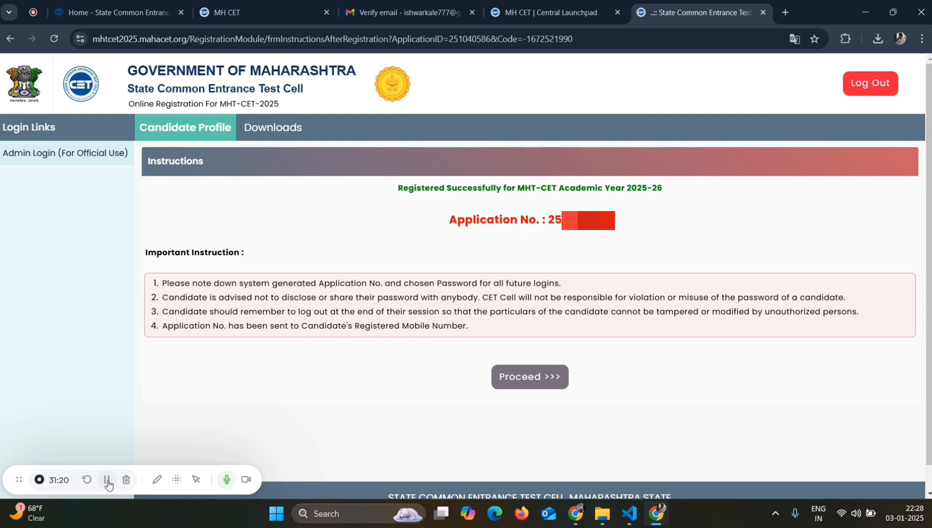
# - Continue to the candidate home page and open Step 2, Domicile and Category Details
pyautogui.click(521, 379)
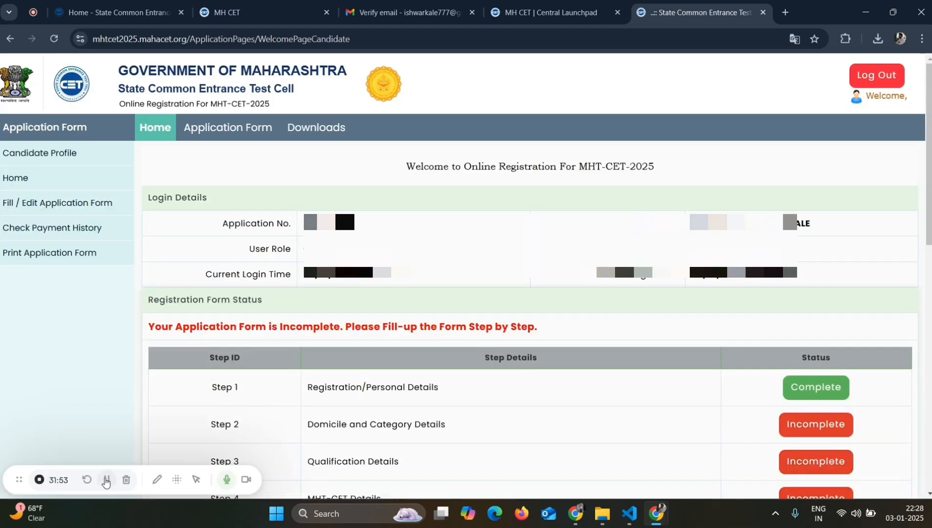
pyautogui.scroll(-2, 343, 203)
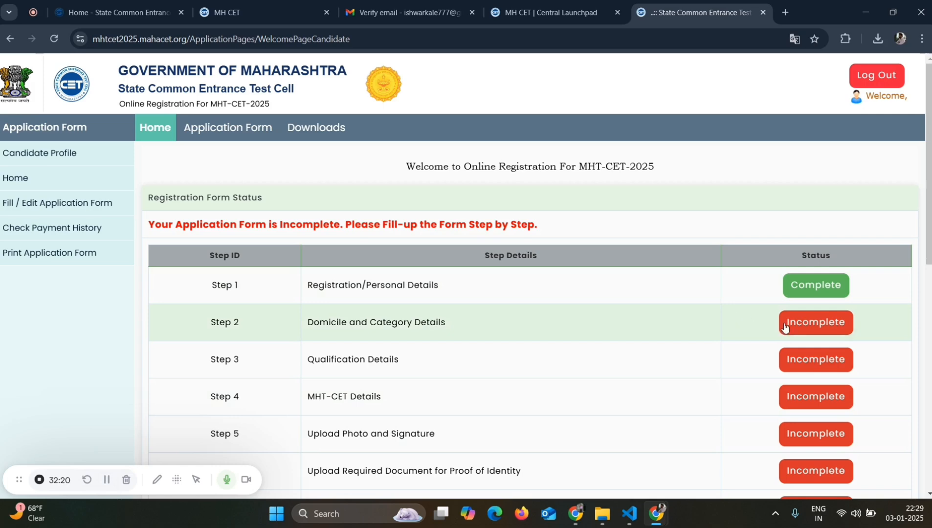
pyautogui.click(815, 329)
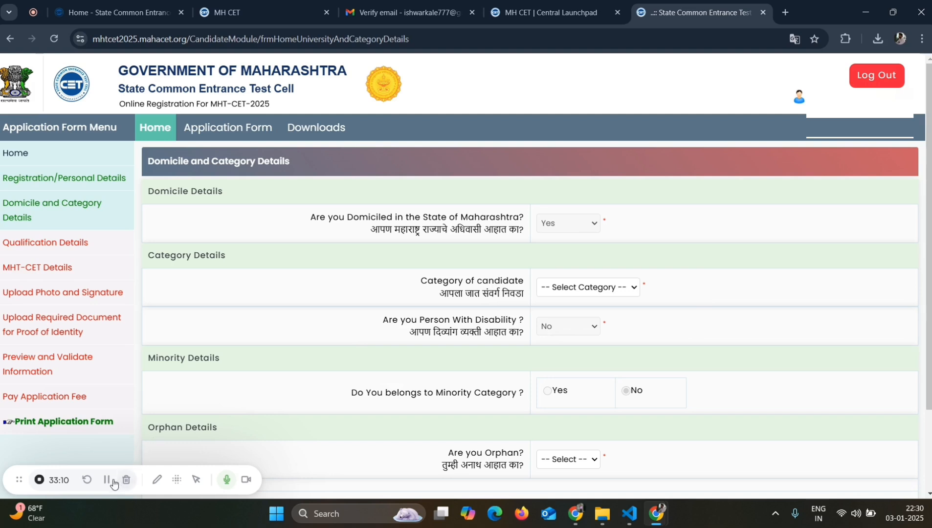
# - Set the candidate category to Open and answer No to EWS
pyautogui.click(573, 293)
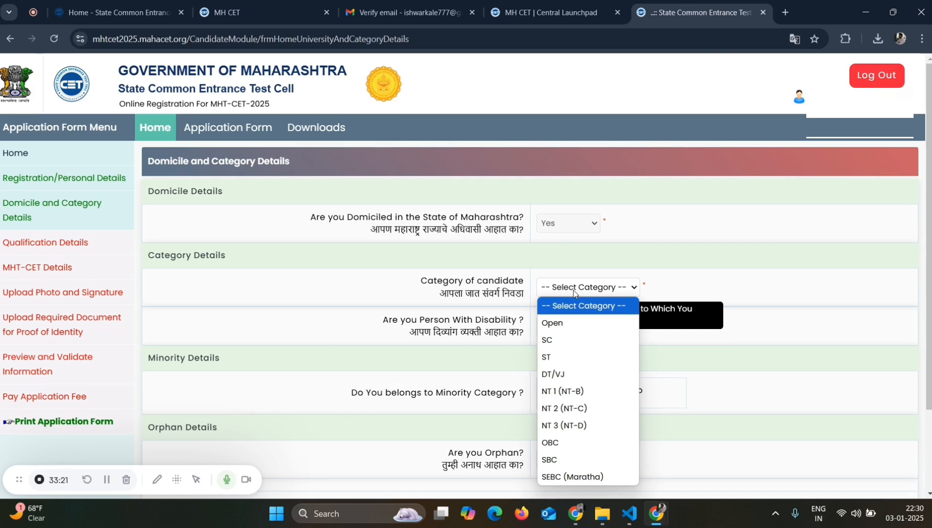
pyautogui.click(556, 326)
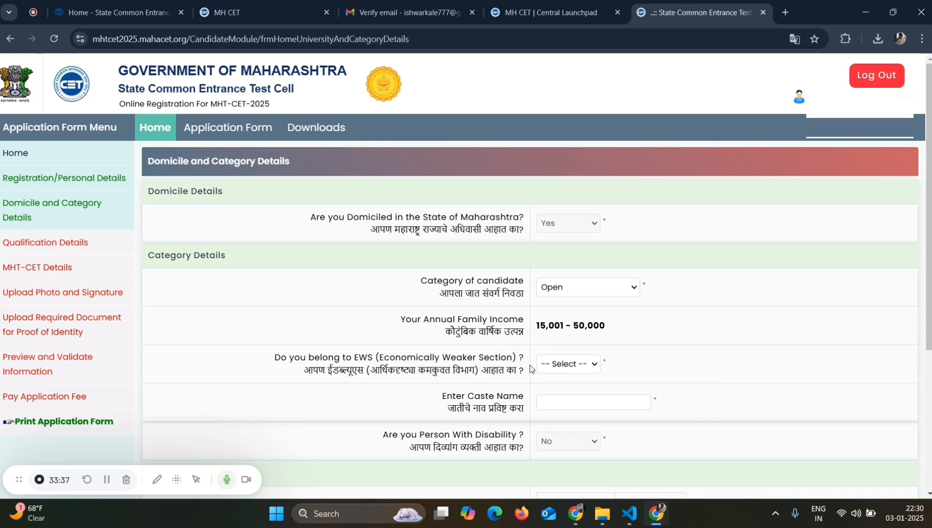
pyautogui.click(551, 363)
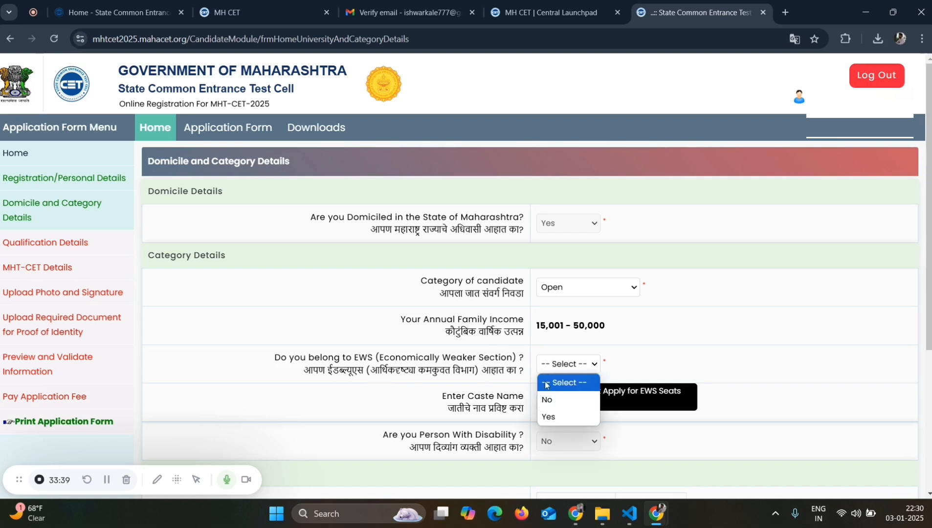
pyautogui.click(547, 400)
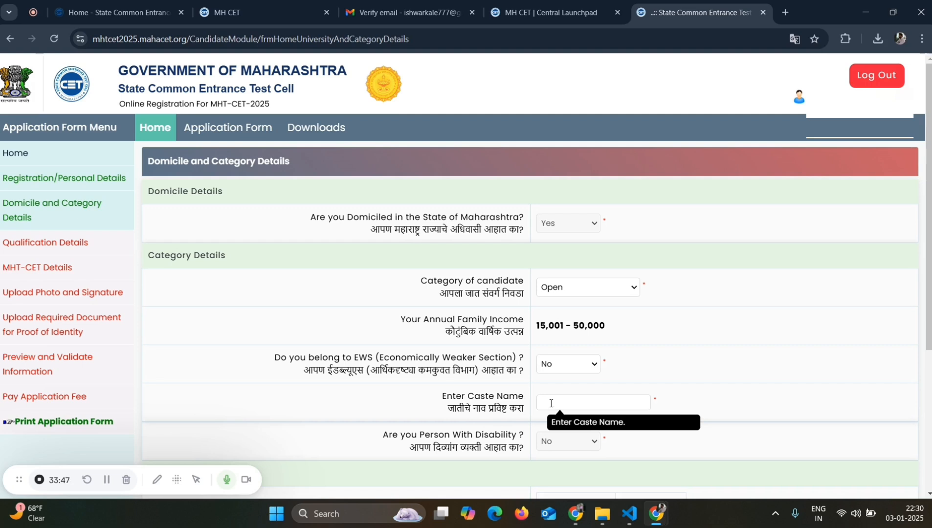
# - Enter caste name 'marahtha' and answer No to the orphan question
pyautogui.click(106, 482)
pyautogui.write('marahtha')
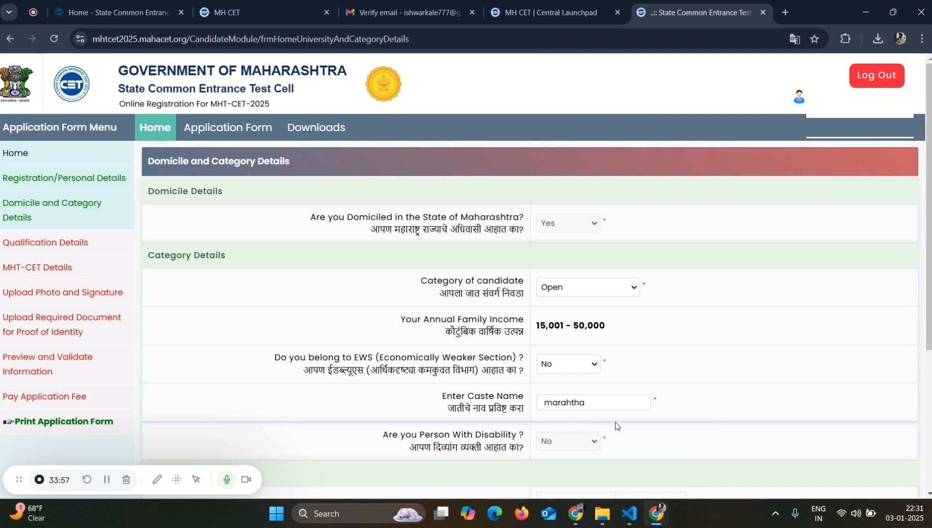
pyautogui.scroll(-3, 615, 424)
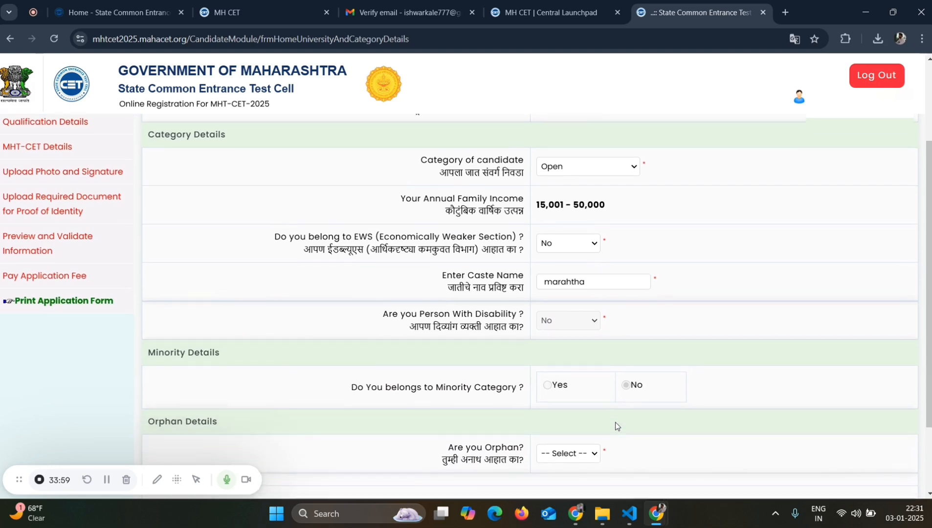
pyautogui.scroll(-2, 615, 423)
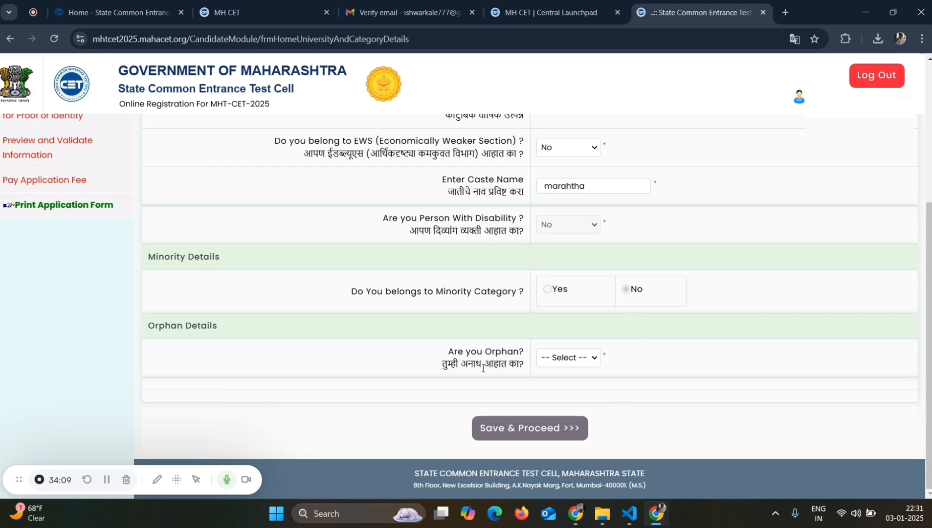
pyautogui.click(570, 356)
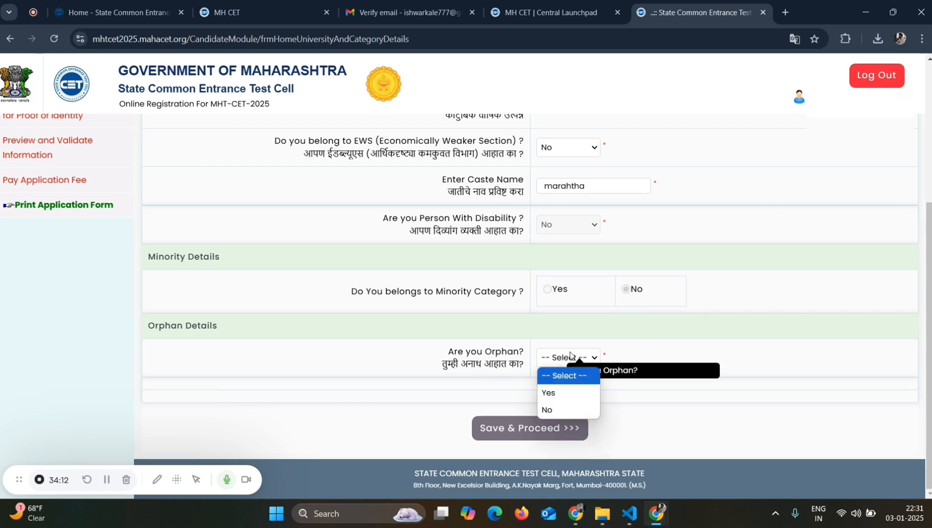
pyautogui.click(549, 409)
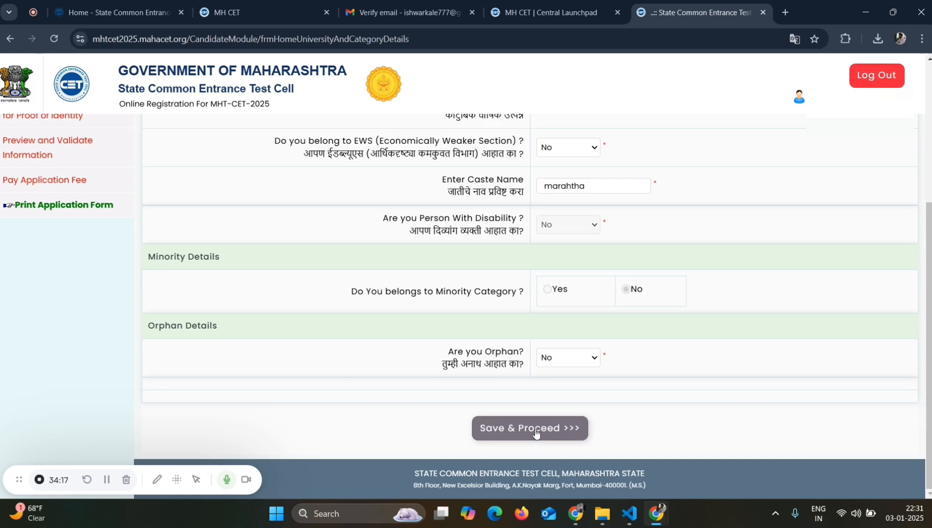
# - Save category details, then submit Qualification Details with SSC 2023 at 85.00 percent
pyautogui.click(536, 426)
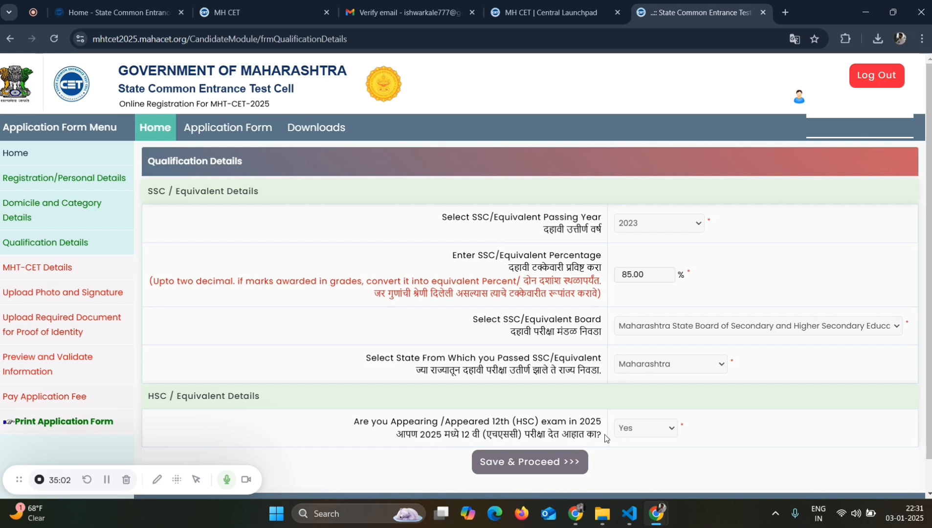
pyautogui.click(547, 463)
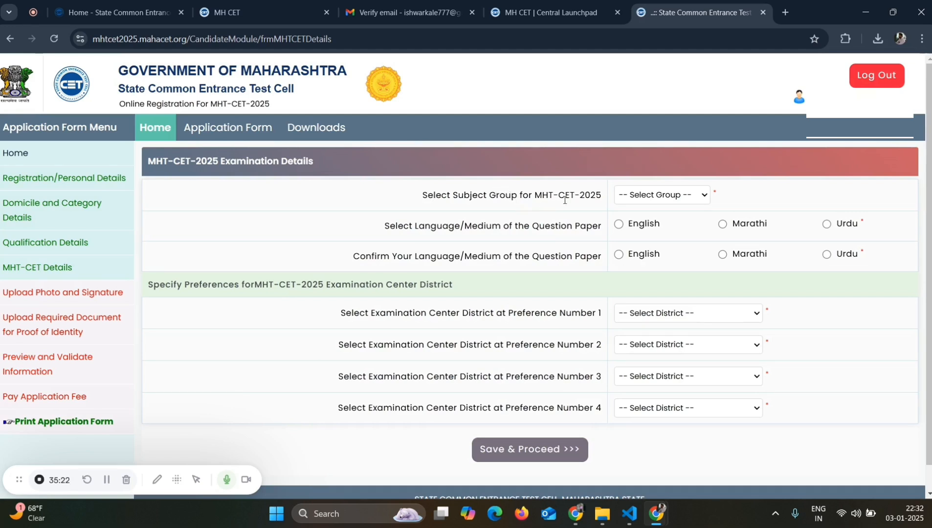
# - Choose Both(PCM and PCB) as subject group with English question paper medium
pyautogui.click(628, 198)
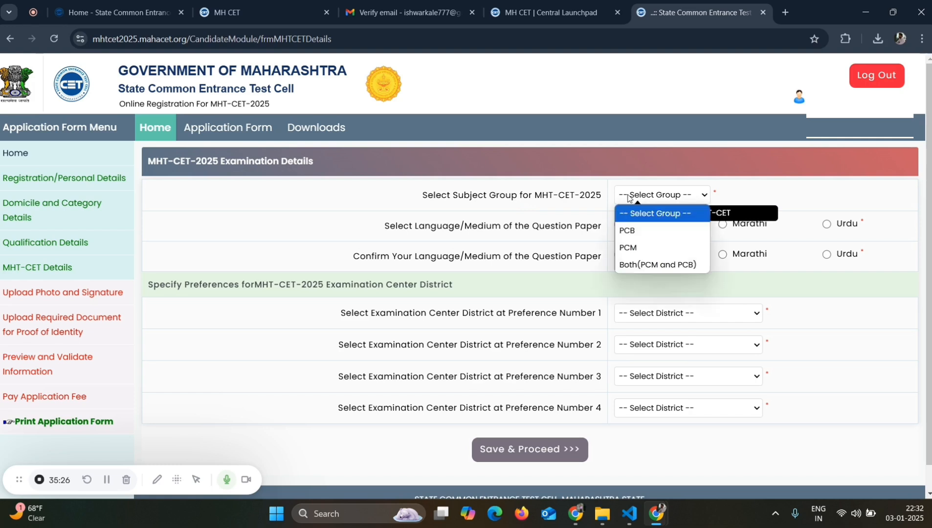
pyautogui.click(634, 265)
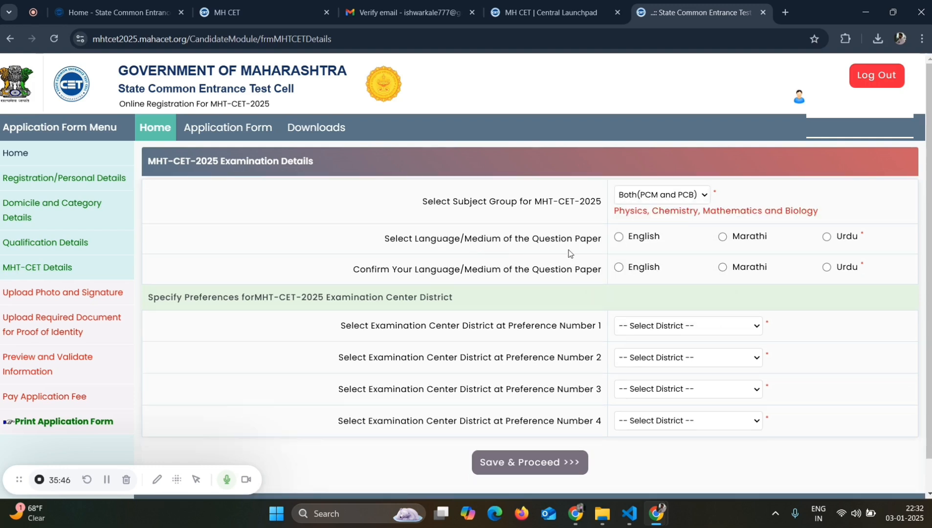
pyautogui.click(619, 237)
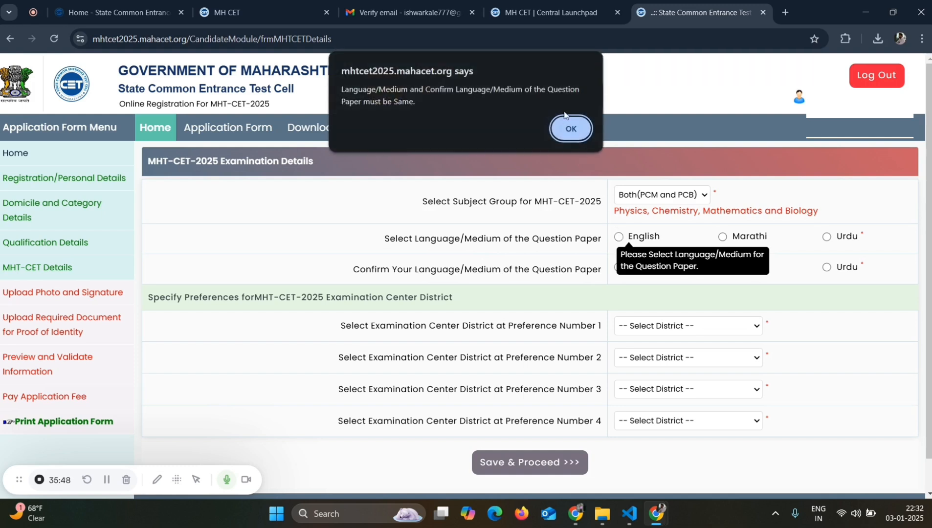
pyautogui.click(569, 129)
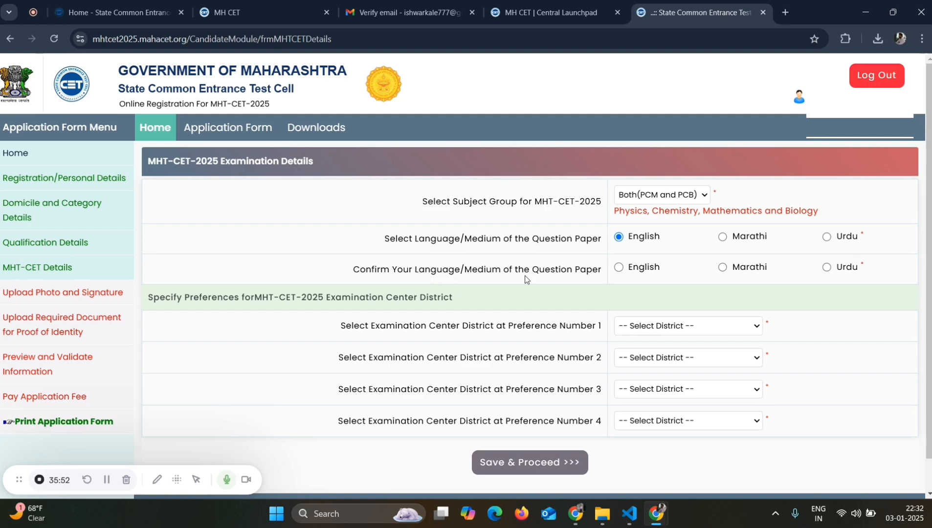
pyautogui.click(619, 268)
# - Set centre preferences Chhatrapati Sambhajinagar, Jalna and Beed, then save exam details
pyautogui.click(653, 330)
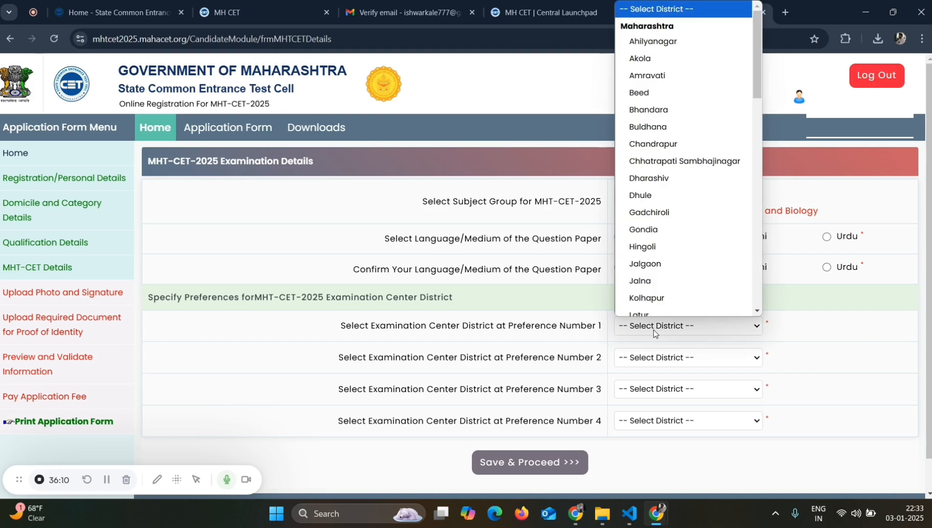
pyautogui.click(693, 153)
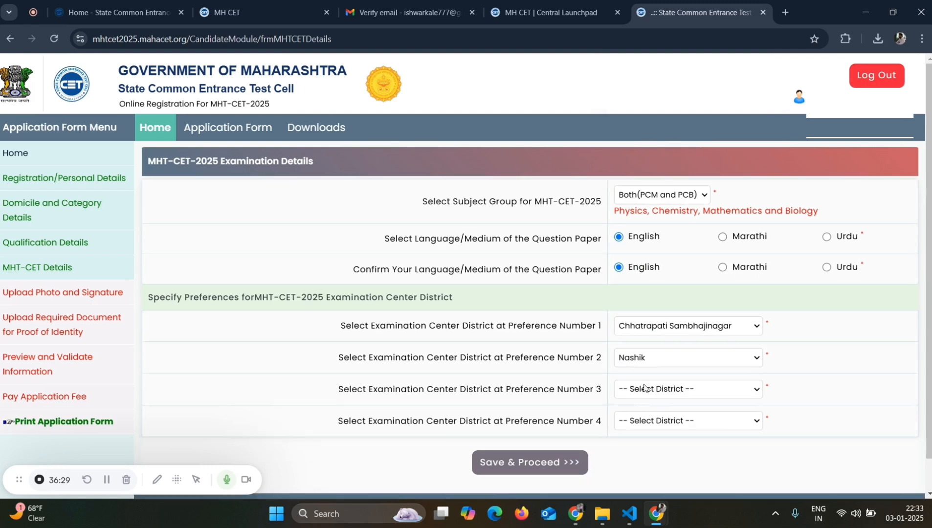
pyautogui.click(644, 388)
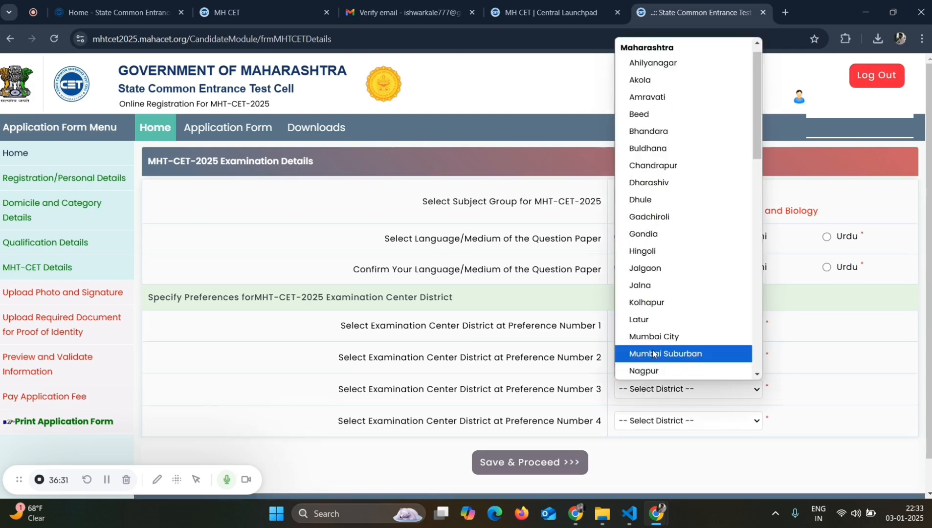
pyautogui.click(648, 286)
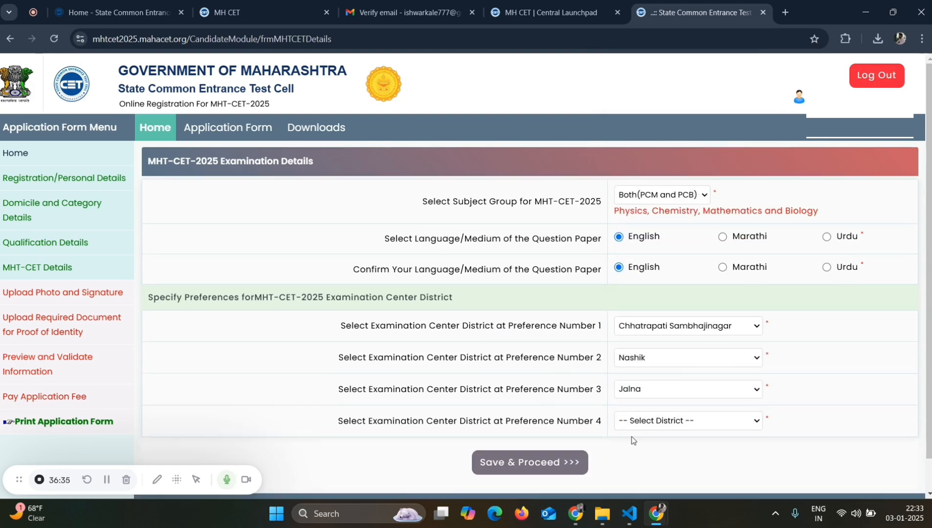
pyautogui.click(642, 420)
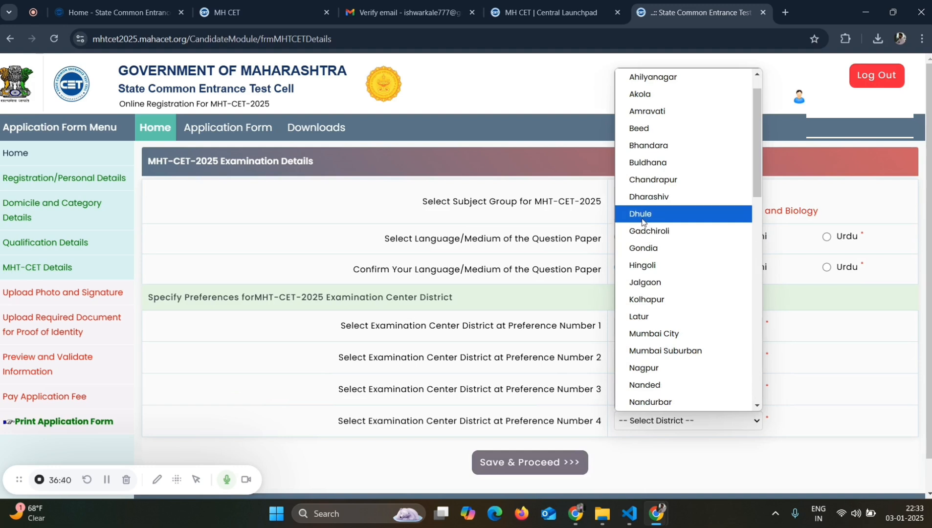
pyautogui.click(641, 129)
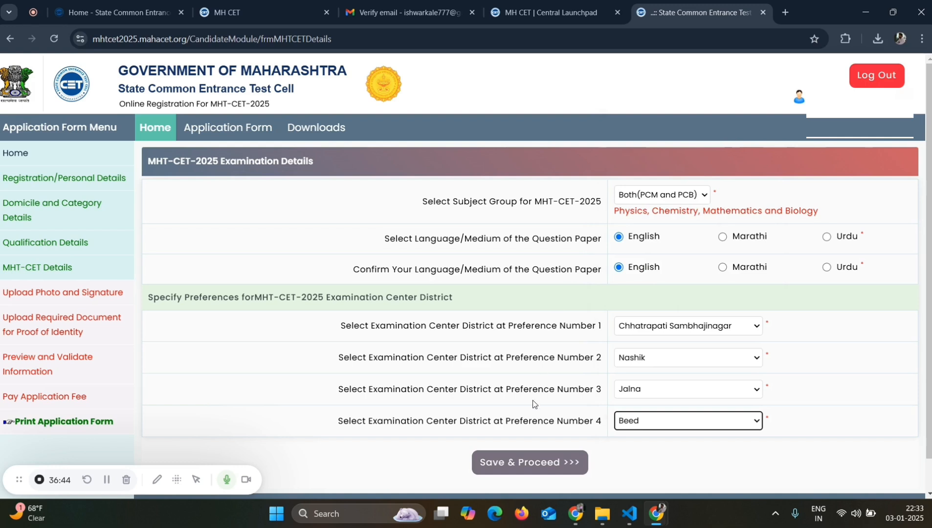
pyautogui.click(522, 460)
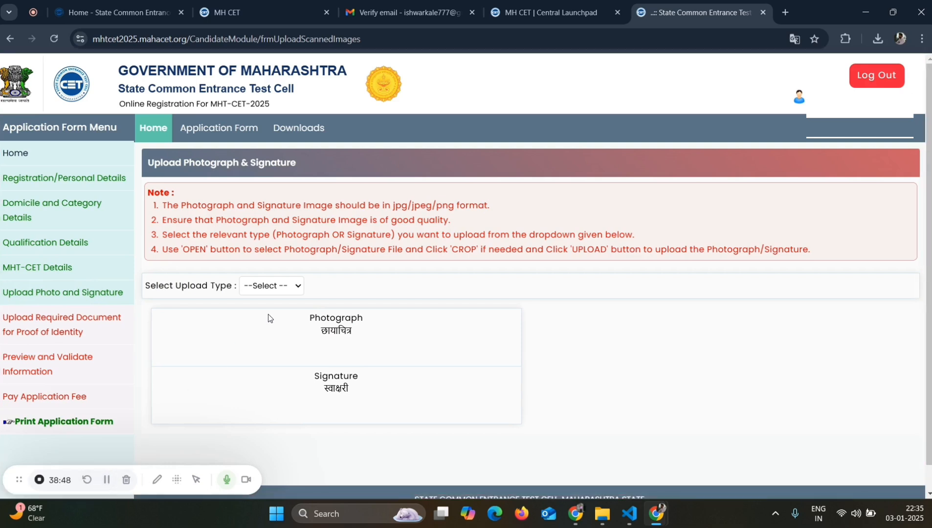
# - Choose Photograph as the upload type and agree to its requirements
pyautogui.click(285, 287)
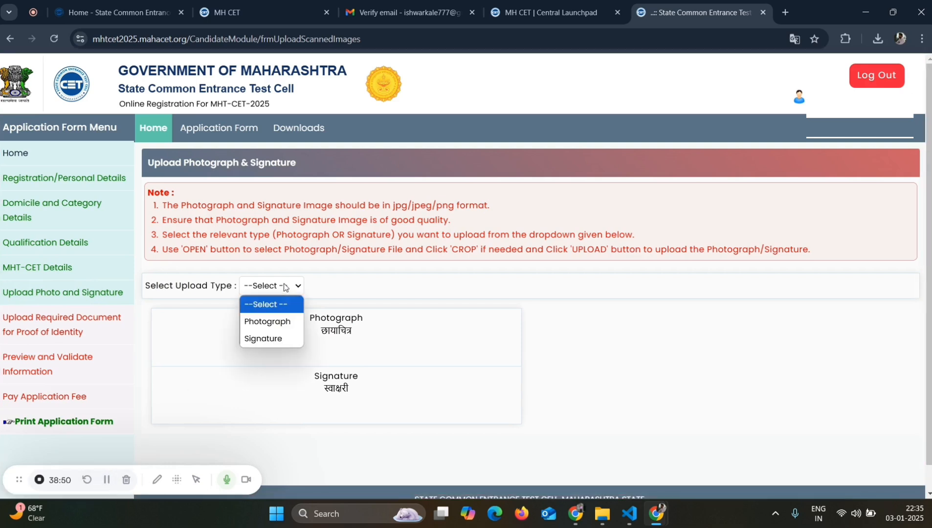
pyautogui.click(273, 321)
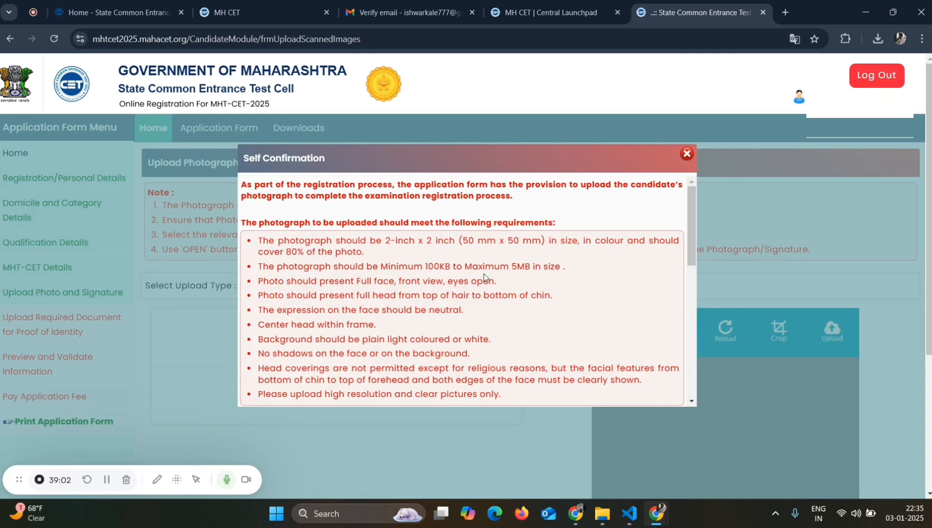
pyautogui.scroll(-8, 687, 349)
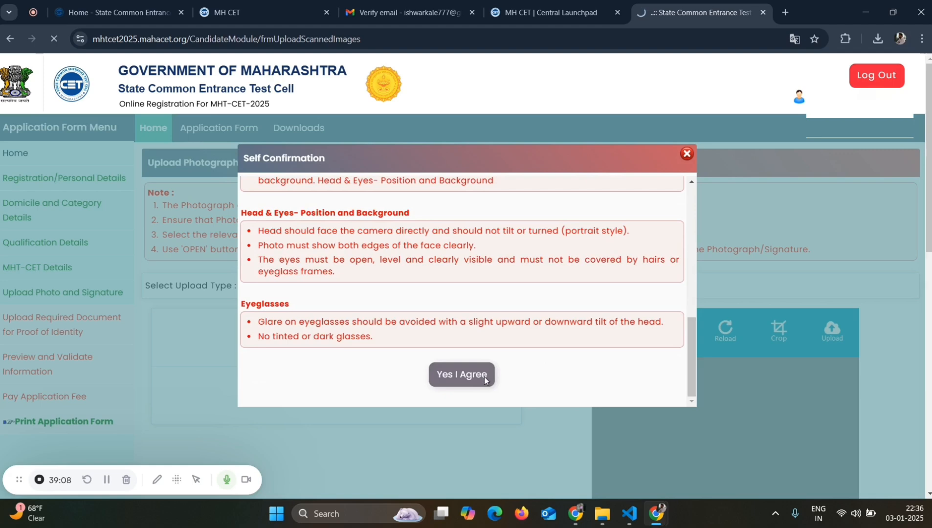
pyautogui.click(484, 380)
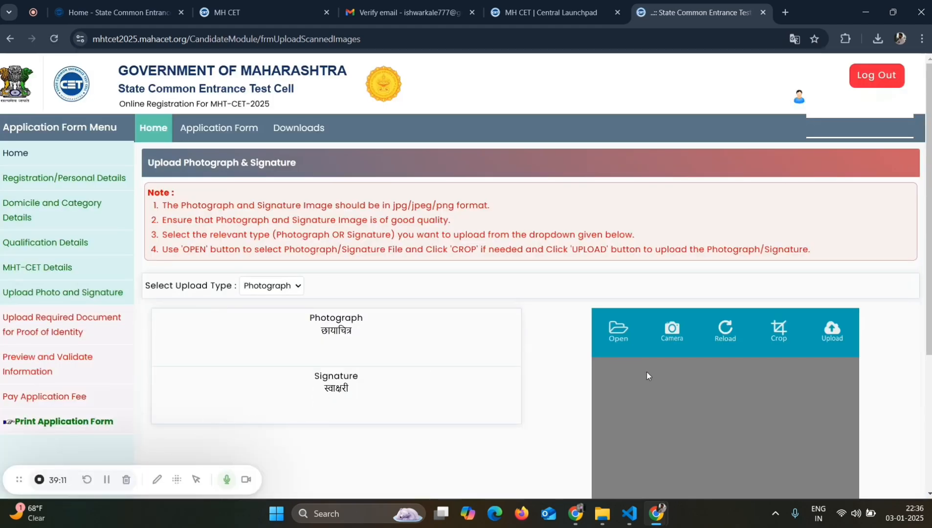
# - Pick the photo from Desktop > self and upload it
pyautogui.click(614, 334)
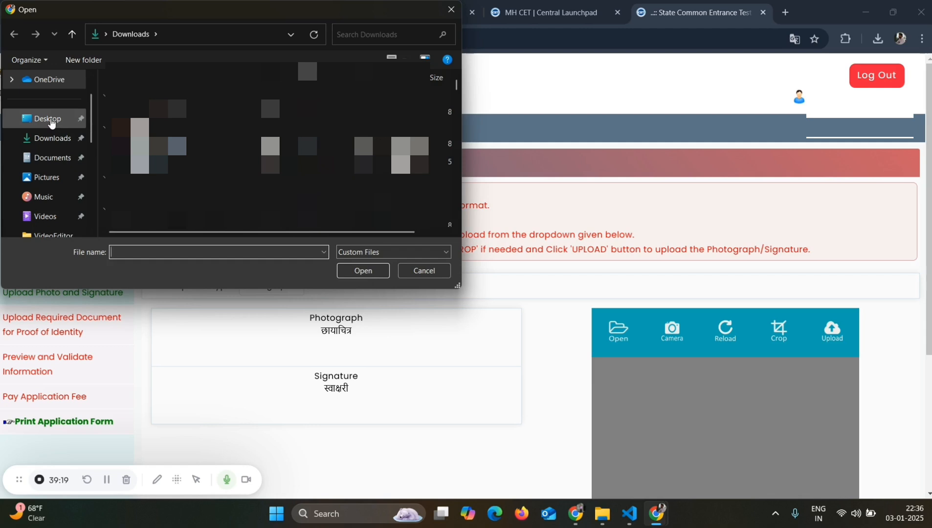
pyautogui.click(51, 124)
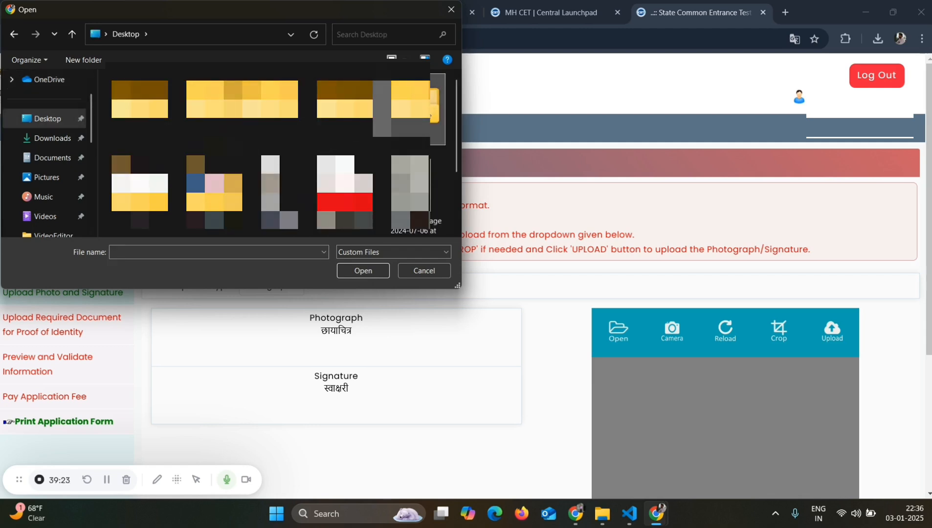
pyautogui.doubleClick(425, 108)
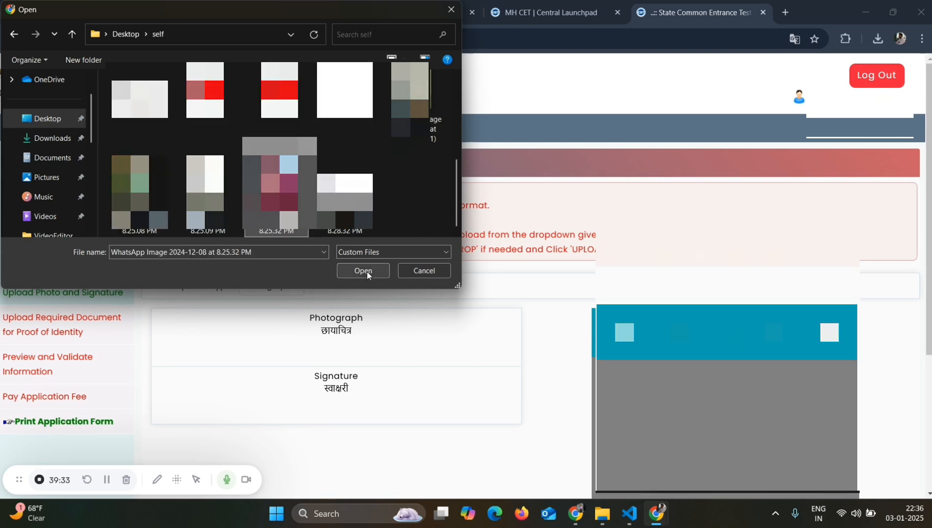
pyautogui.click(368, 274)
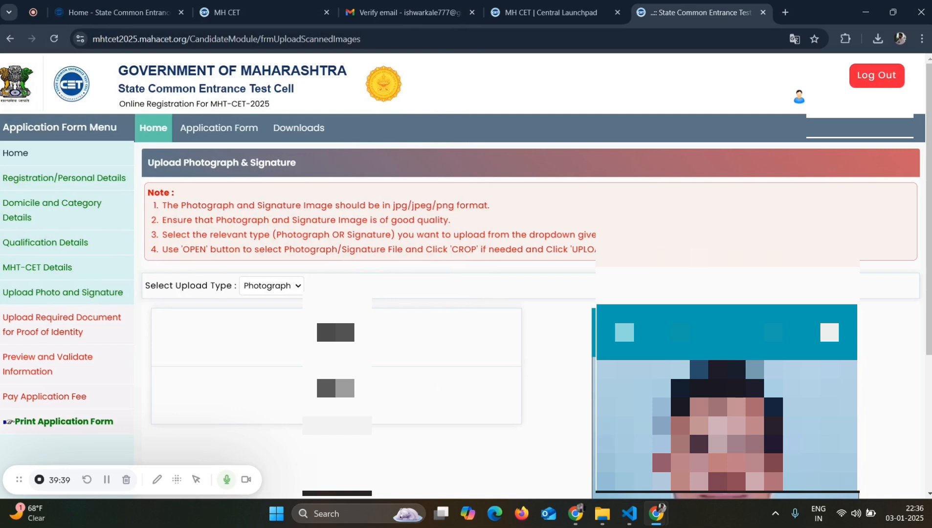
pyautogui.click(108, 482)
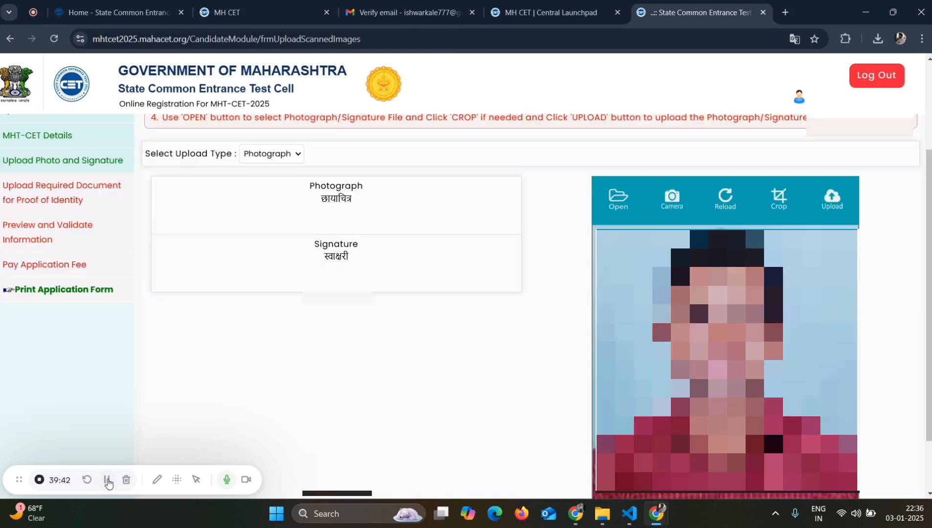
pyautogui.click(830, 198)
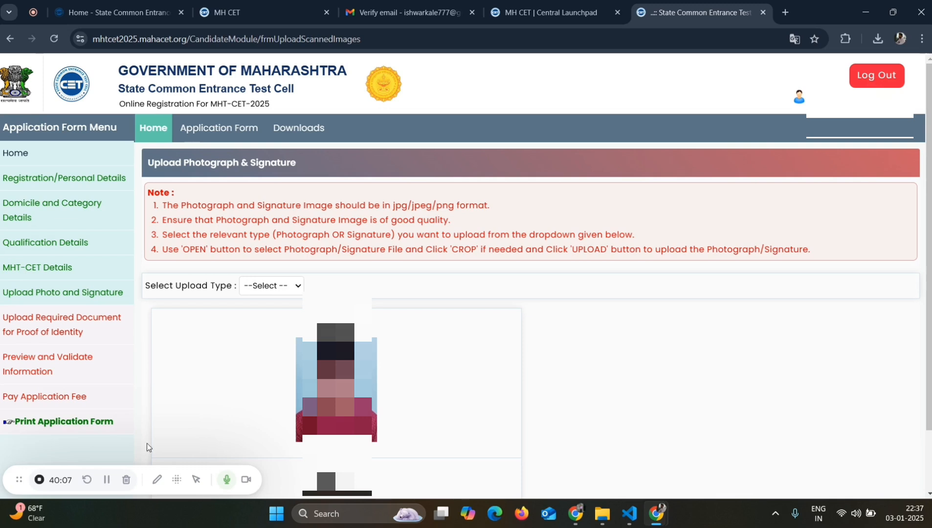
pyautogui.click(106, 485)
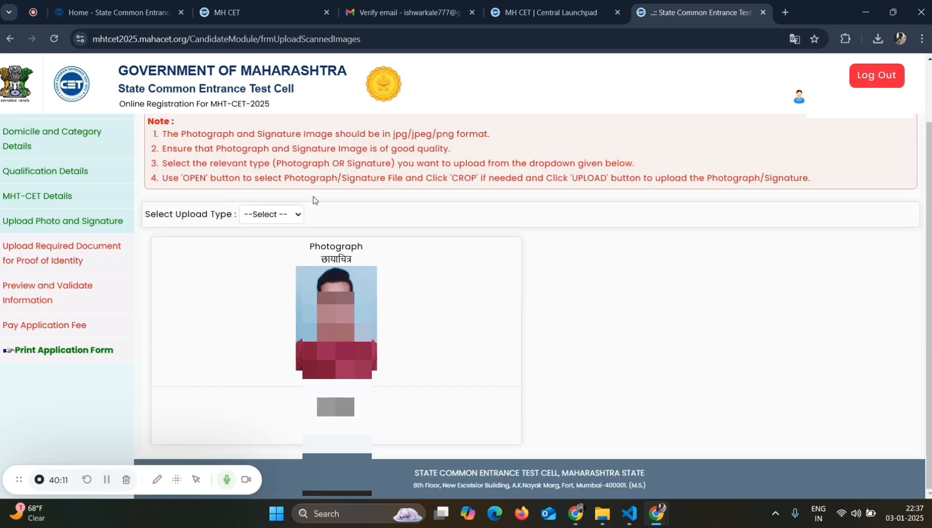
# - Choose Signature as the upload type, pick the signature image, and upload it
pyautogui.click(298, 220)
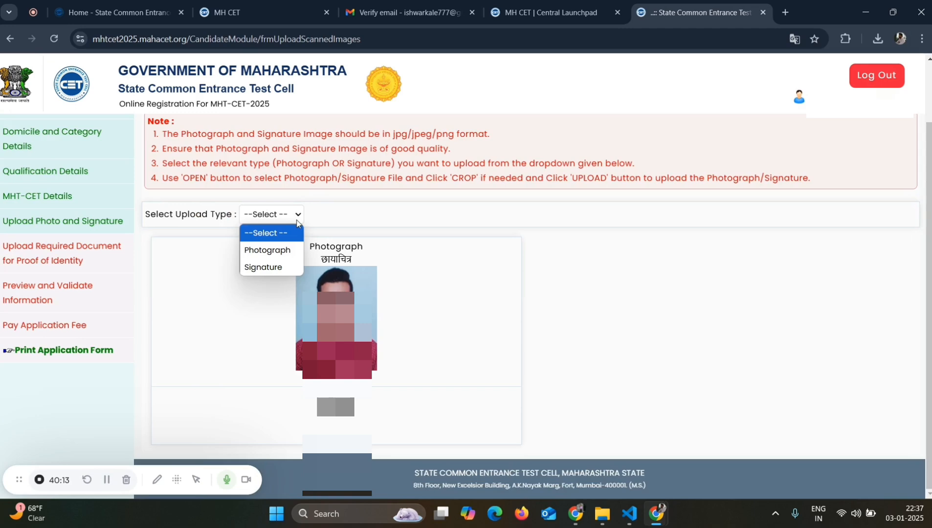
pyautogui.click(263, 268)
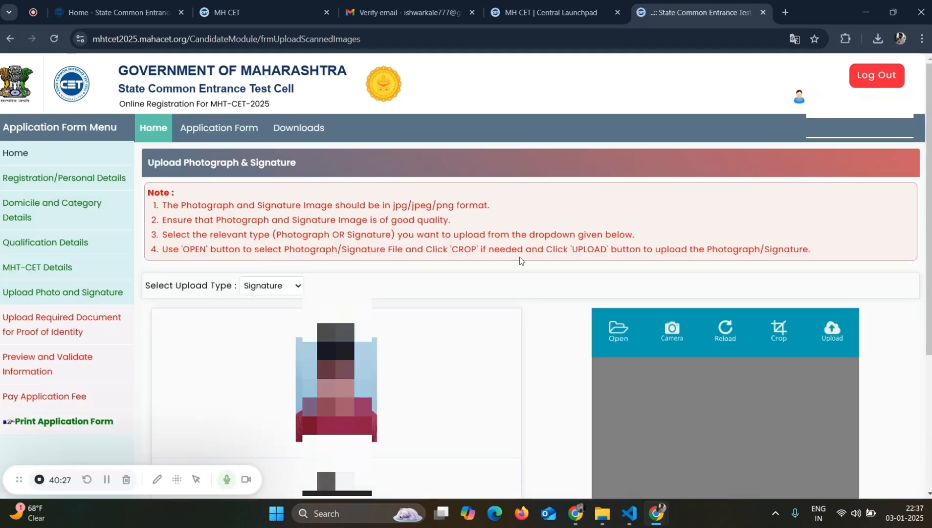
pyautogui.click(619, 331)
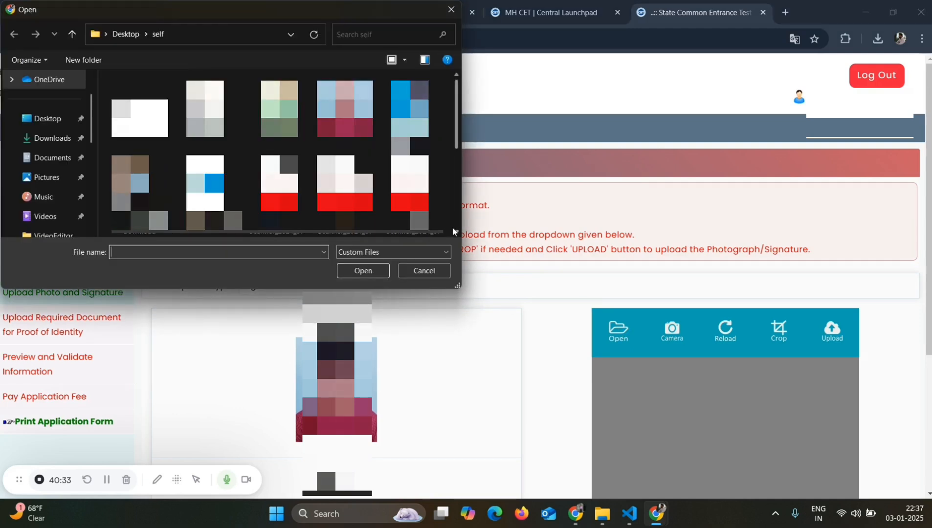
pyautogui.scroll(-5, 455, 230)
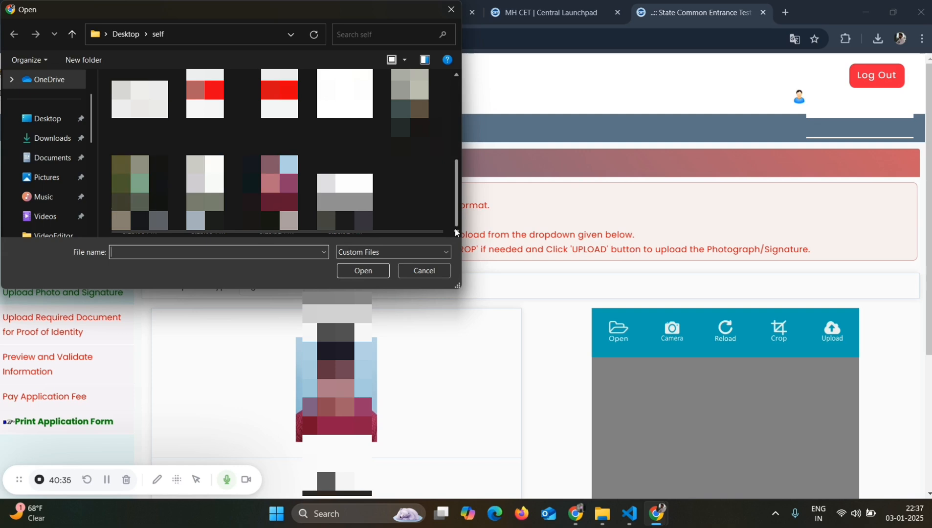
pyautogui.click(345, 191)
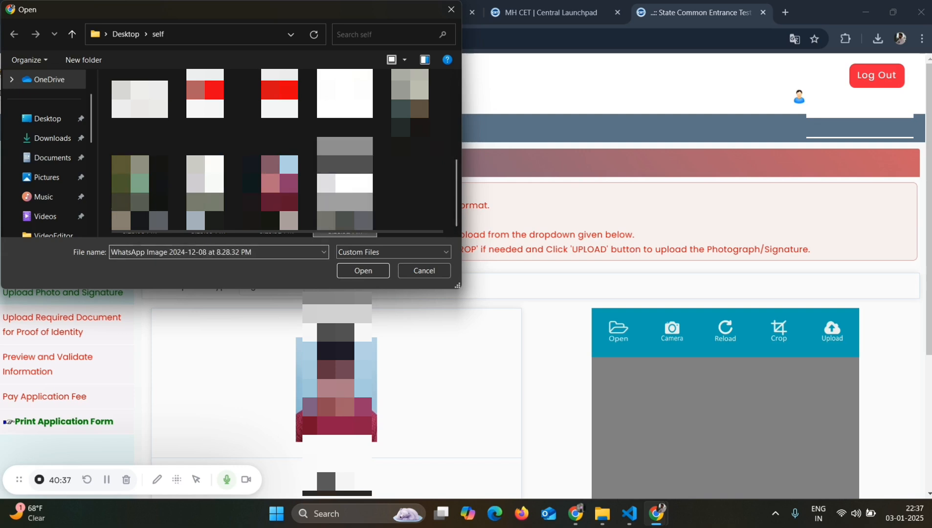
pyautogui.click(357, 271)
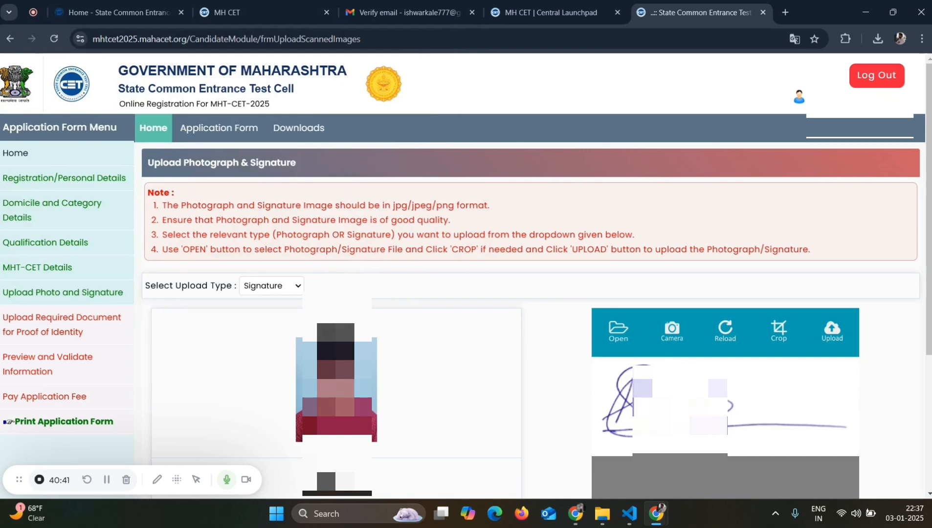
pyautogui.click(833, 339)
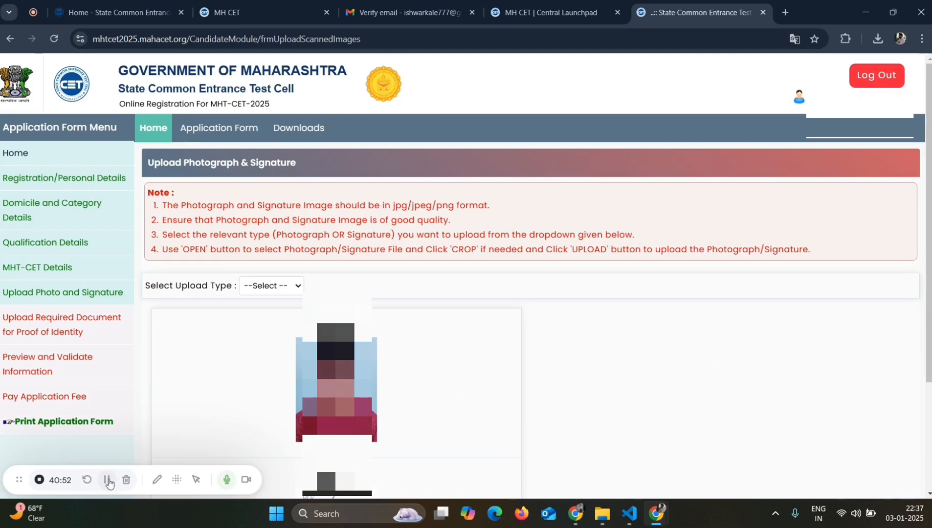
pyautogui.scroll(-3, 108, 482)
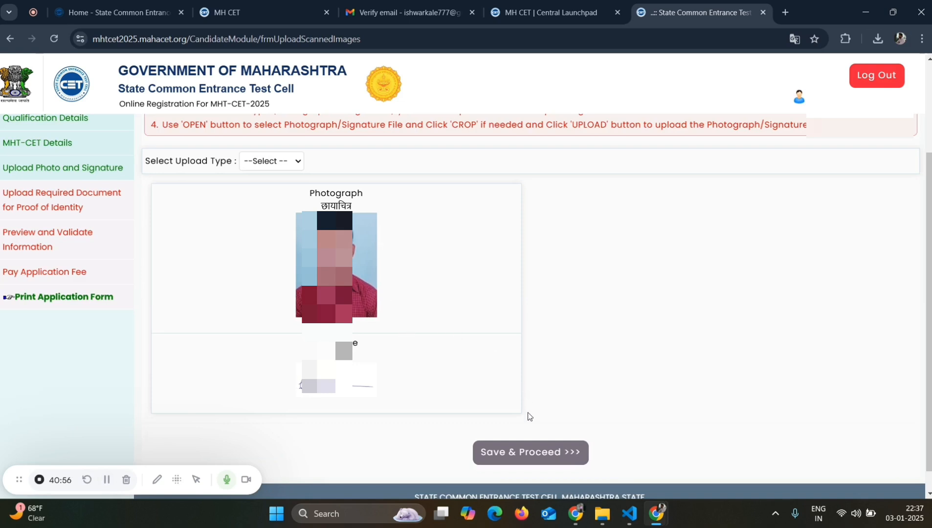
# - Save photo and signature, then choose Aadhaar Card as the identity document
pyautogui.click(526, 453)
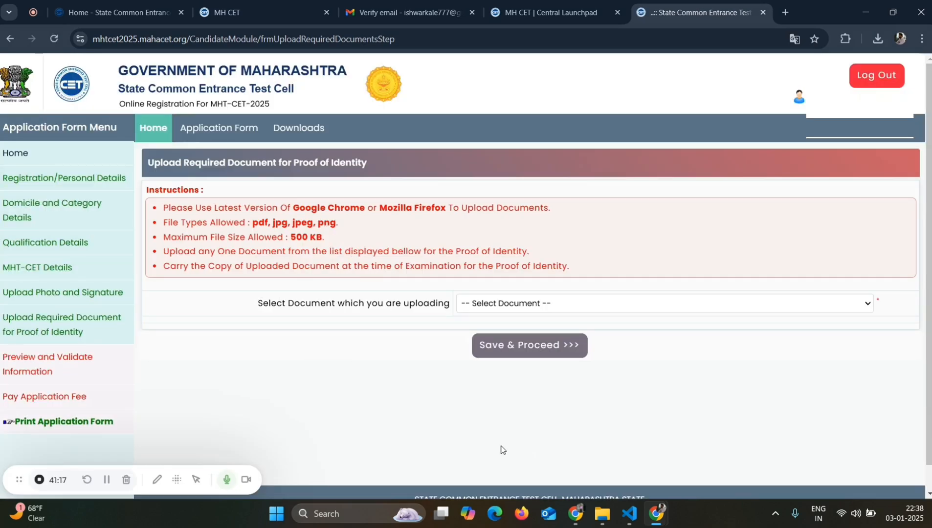
pyautogui.click(104, 480)
pyautogui.click(493, 304)
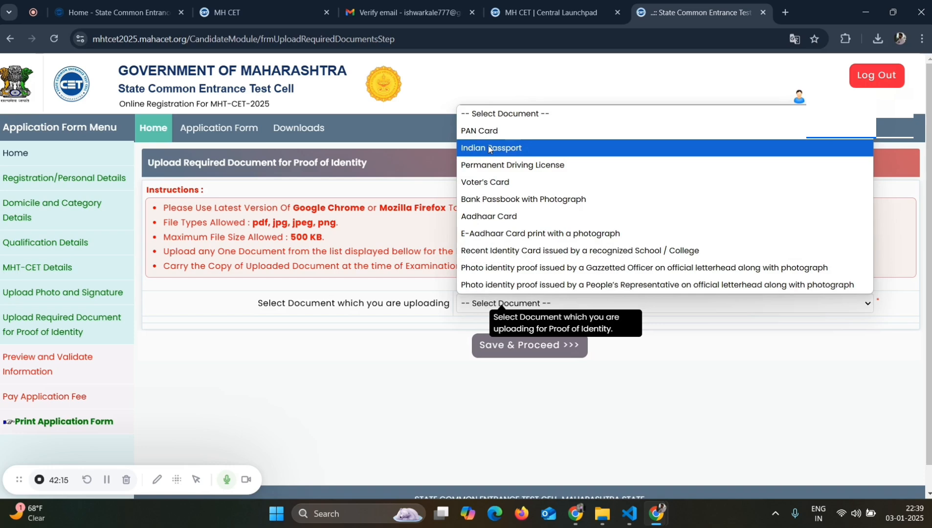
pyautogui.click(487, 217)
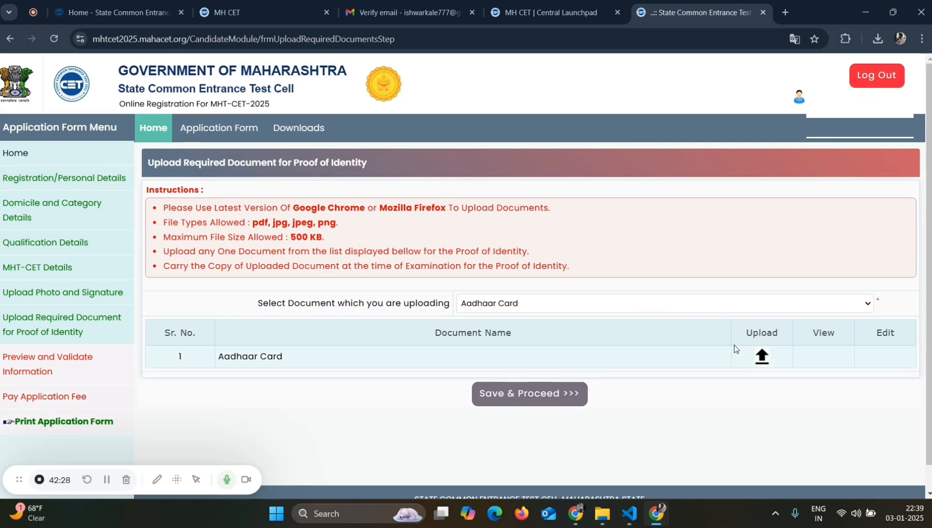
# - Pick the identity PDF from the computer and upload it in the Aadhaar Card row
pyautogui.click(761, 356)
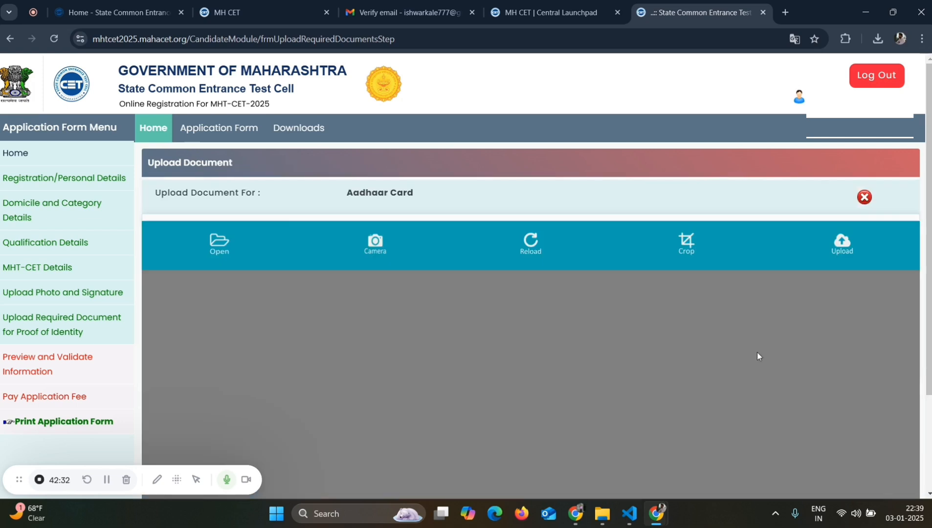
pyautogui.click(223, 244)
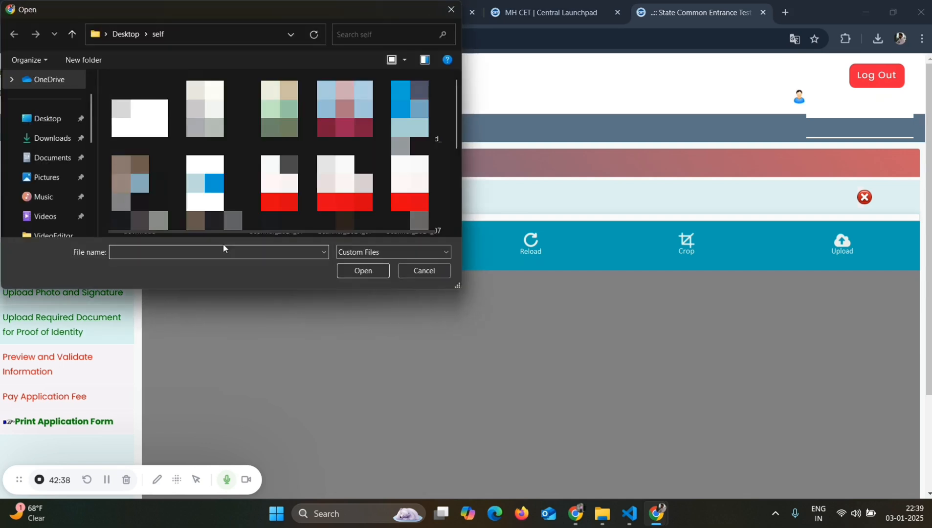
pyautogui.write('i')
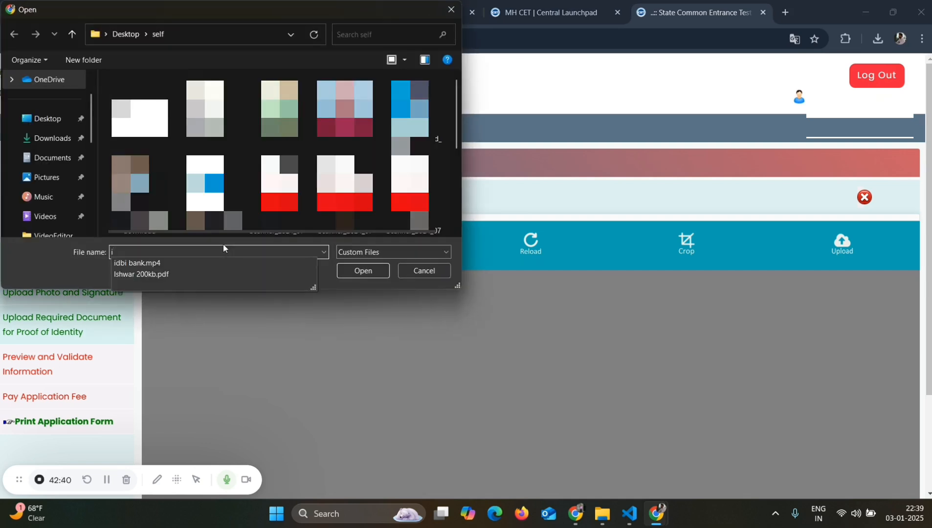
pyautogui.click(182, 273)
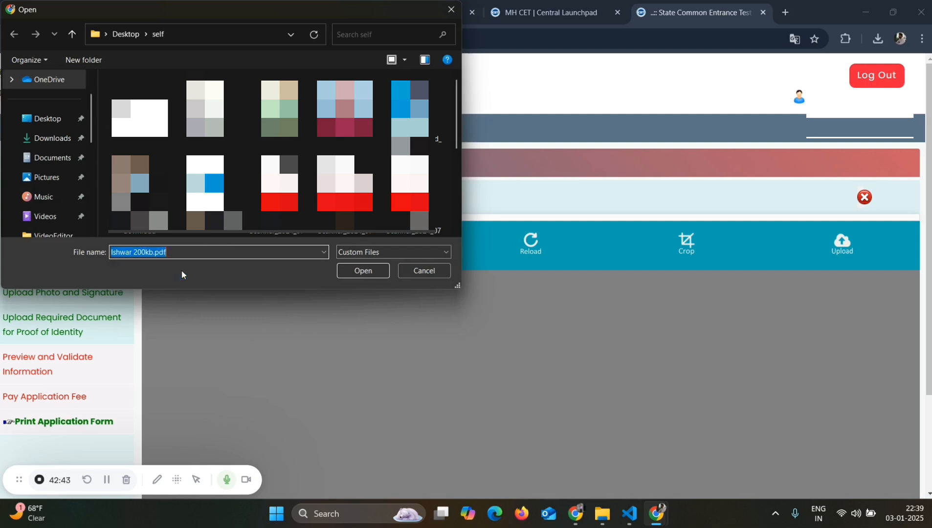
pyautogui.click(359, 270)
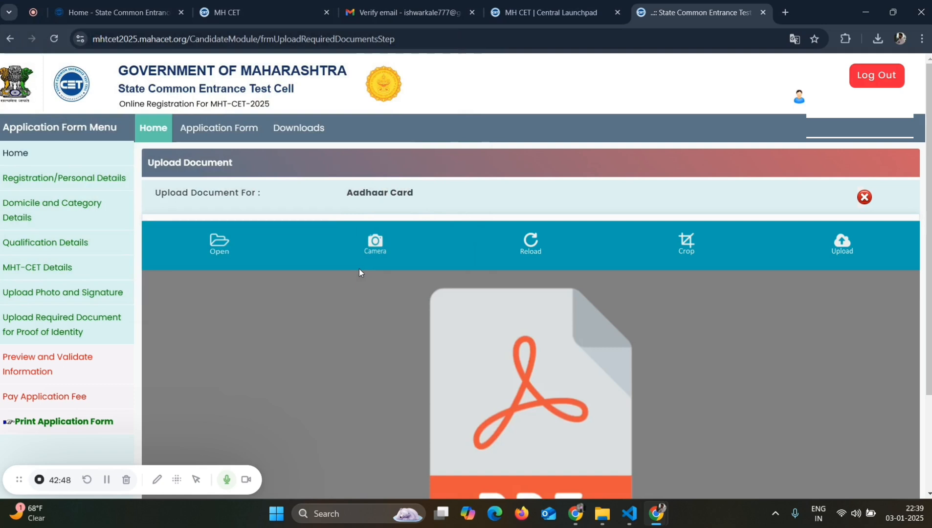
pyautogui.click(111, 484)
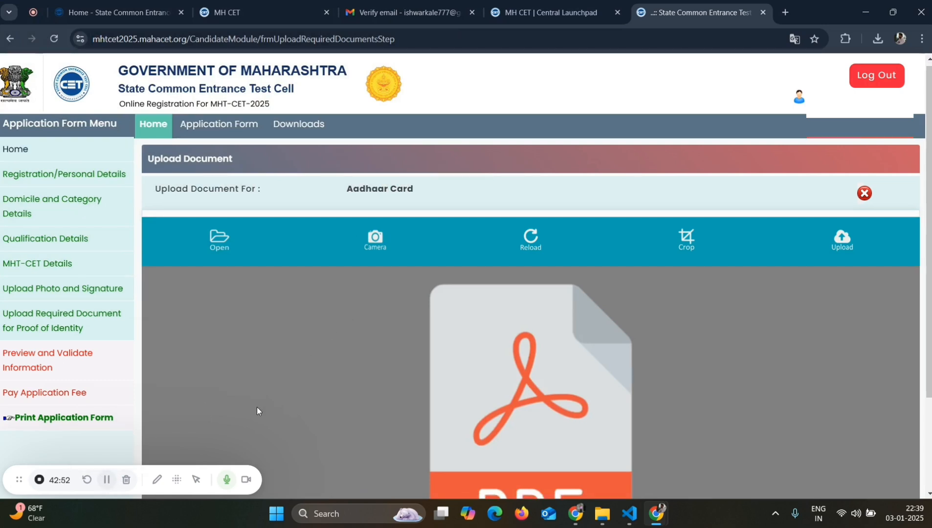
pyautogui.scroll(-1, 608, 269)
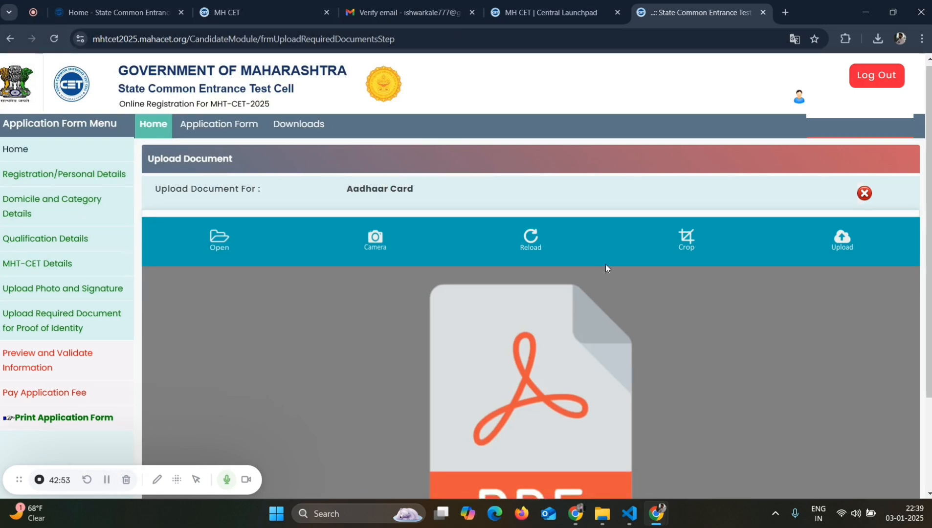
pyautogui.click(843, 240)
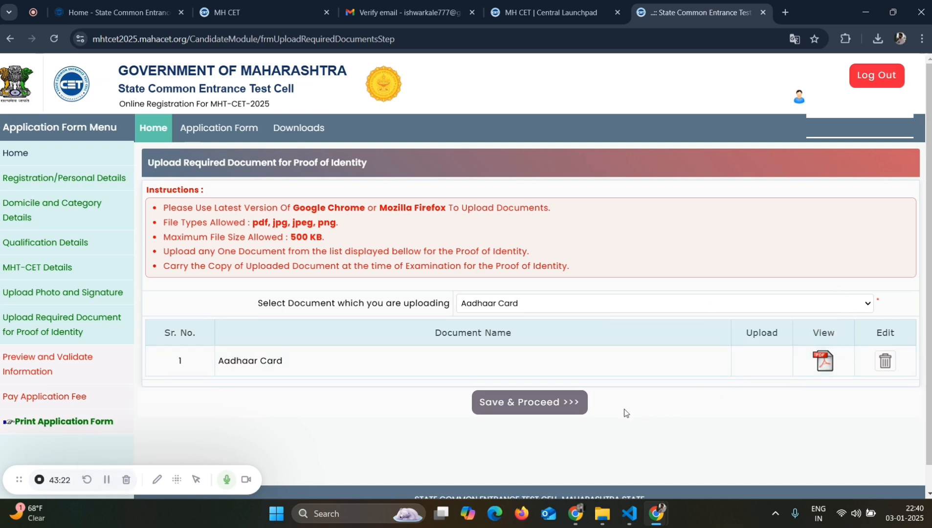
# - Save the document, review the Preview and Validate page, and proceed for payment
pyautogui.click(550, 407)
pyautogui.moveTo(251, 439); pyautogui.dragTo(245, 419)
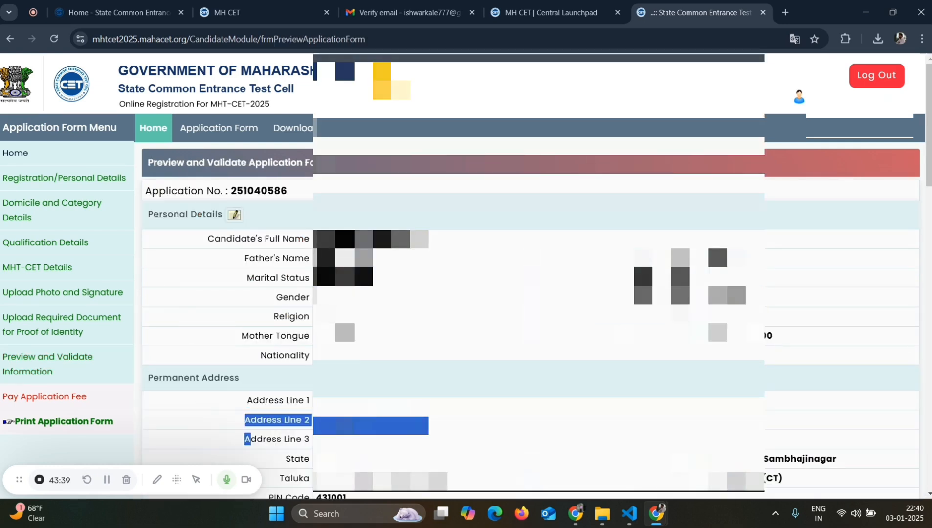
pyautogui.click(680, 315)
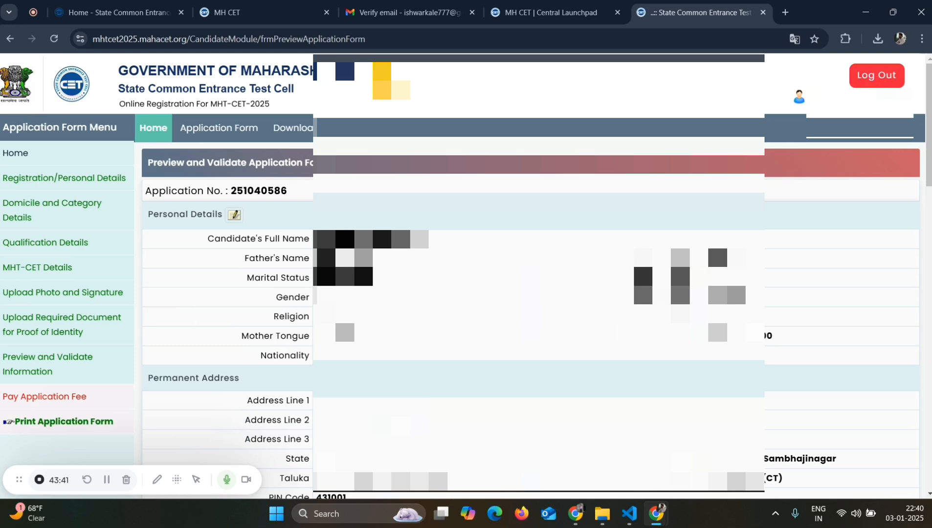
pyautogui.scroll(-12, 715, 240)
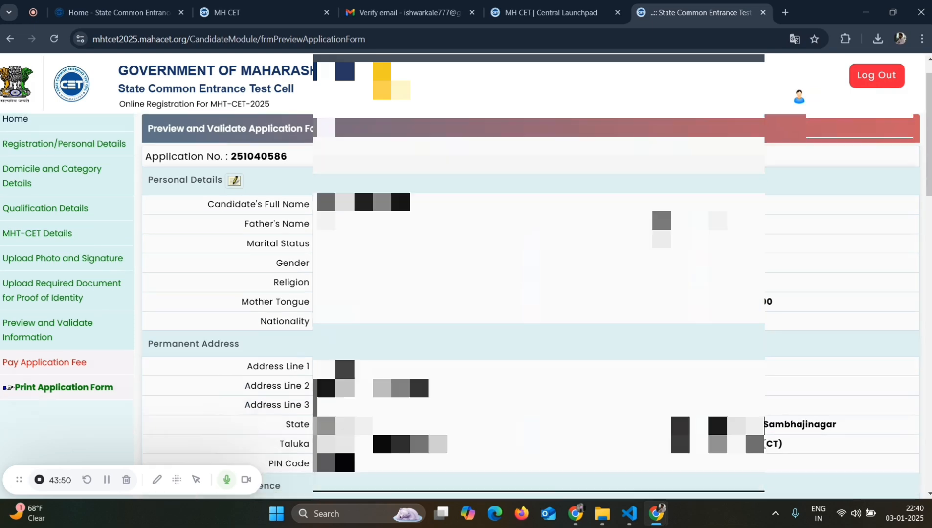
pyautogui.scroll(-6, 531, 274)
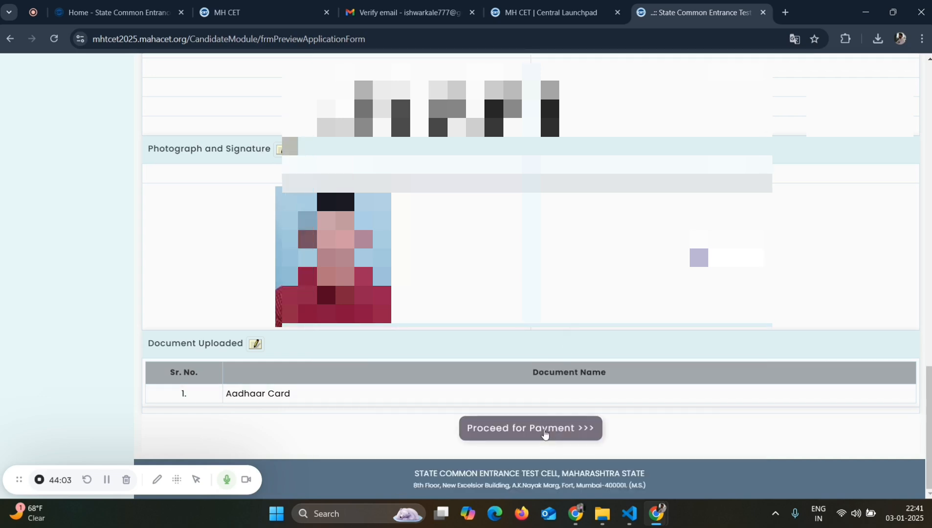
pyautogui.click(544, 432)
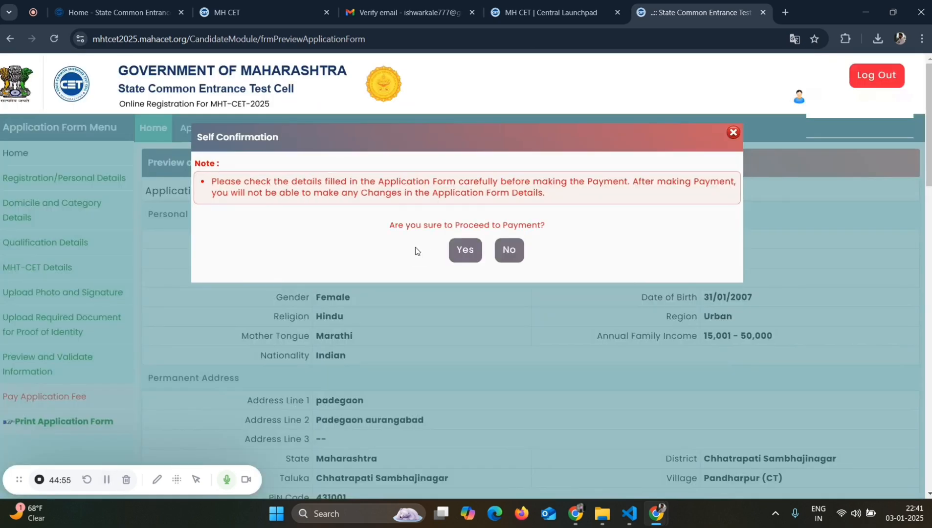
# - Confirm the application details as final and select the ₹2000 Application Fee for payment
pyautogui.click(464, 251)
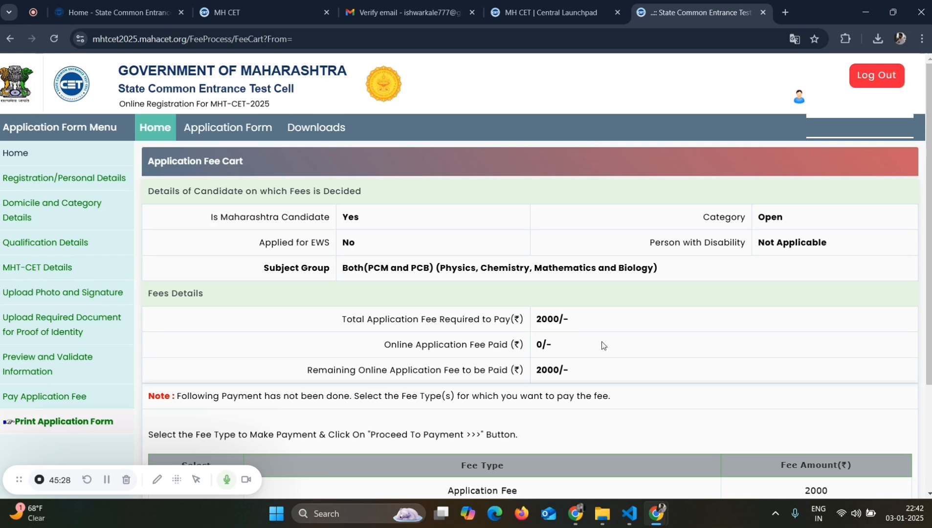
pyautogui.scroll(-3, 602, 341)
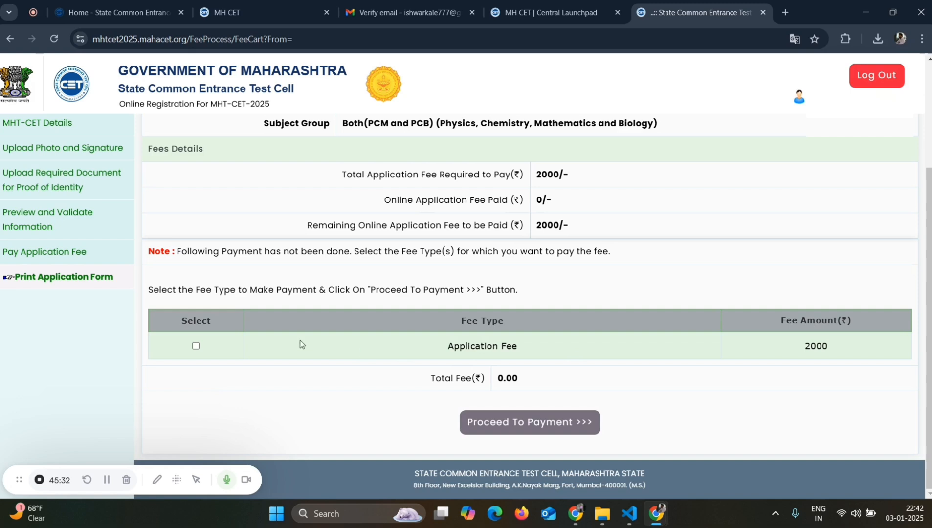
pyautogui.click(195, 345)
pyautogui.click(506, 424)
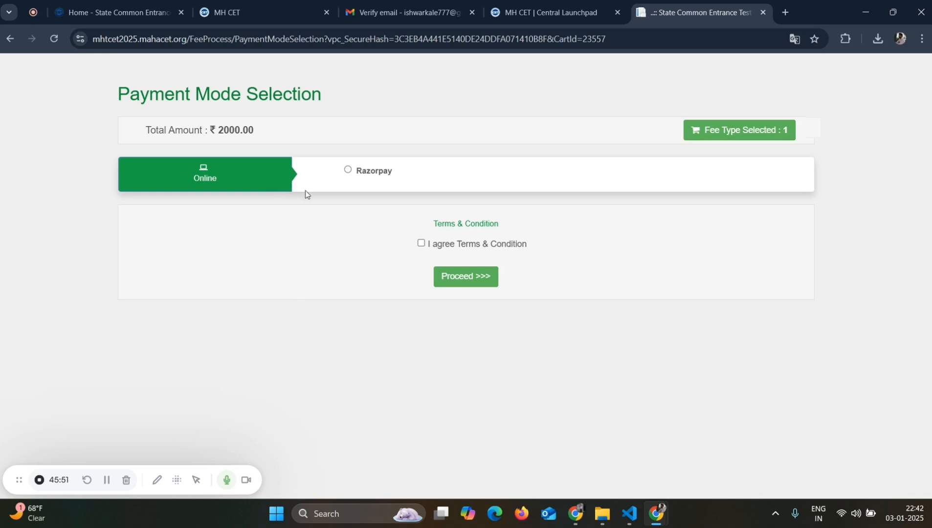
# - Accept the terms and conditions and choose Razorpay as the payment gateway
pyautogui.click(421, 244)
pyautogui.click(455, 278)
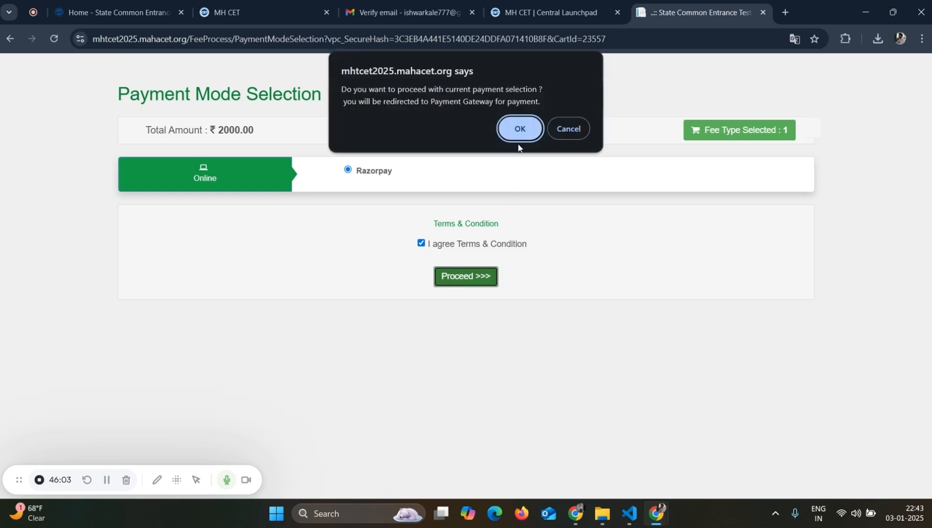
pyautogui.click(520, 129)
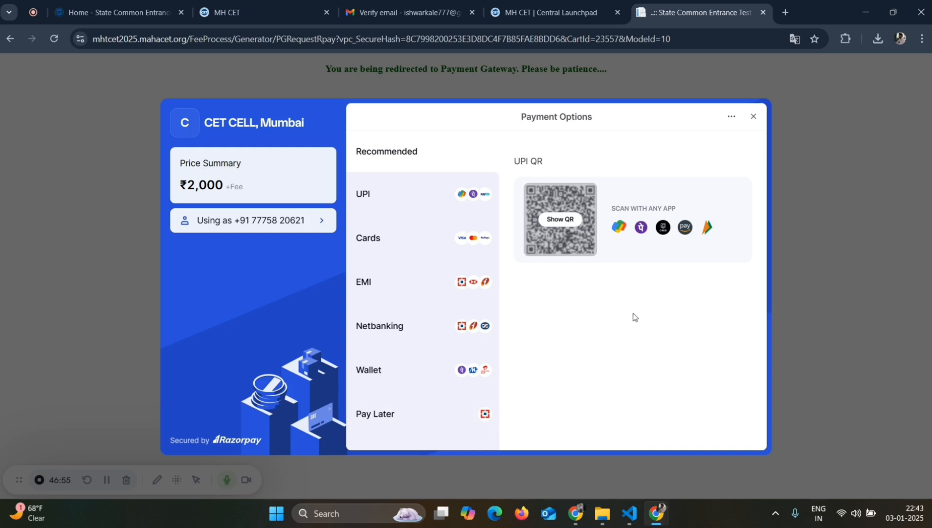
# - Show the UPI QR code, accept the ₹2000 fee breakup with convenience charges, then return to the portal's payment details
pyautogui.click(555, 220)
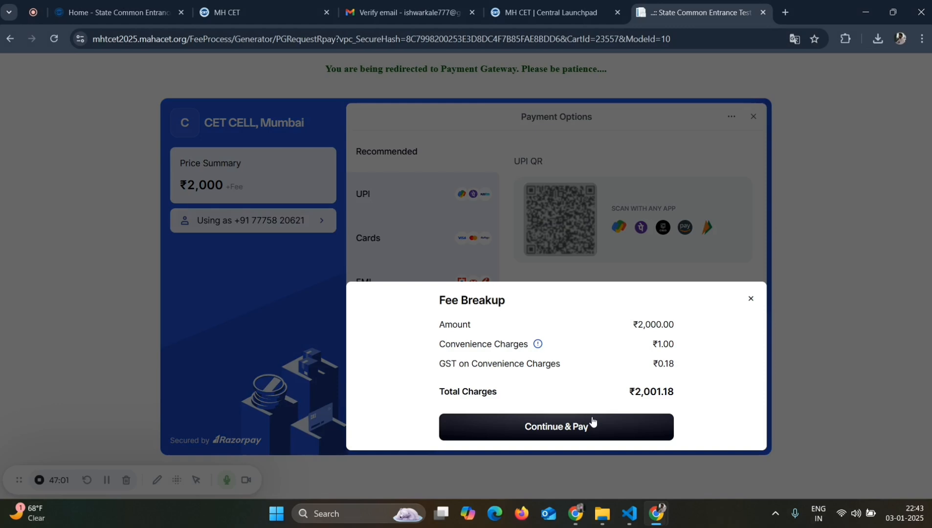
pyautogui.click(592, 421)
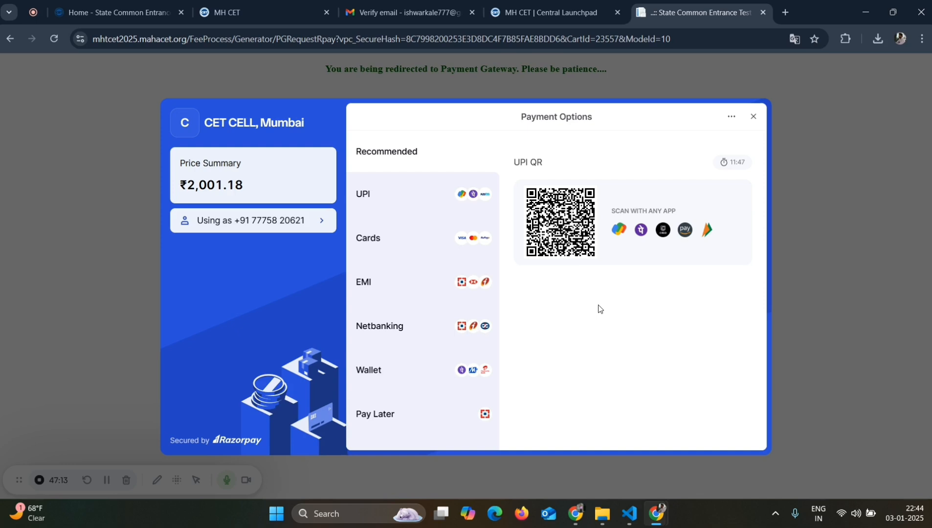
pyautogui.click(564, 11)
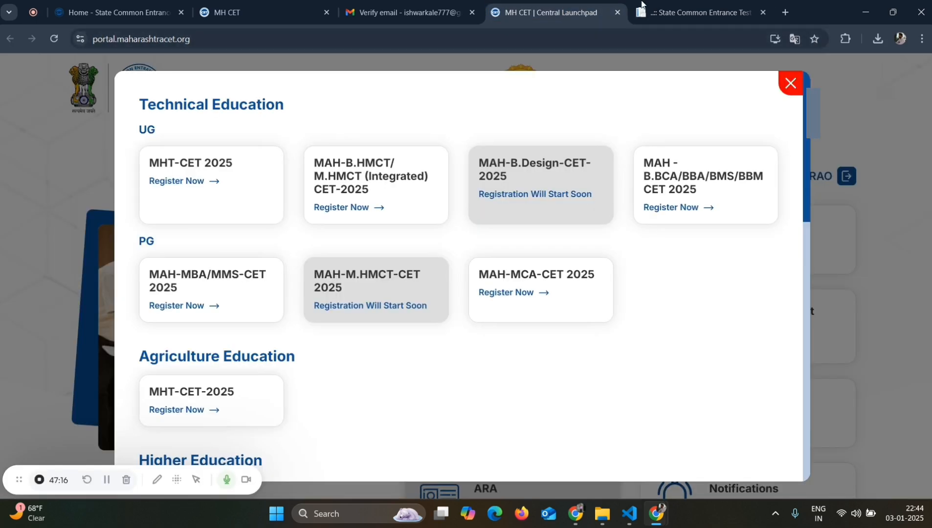
pyautogui.click(645, 8)
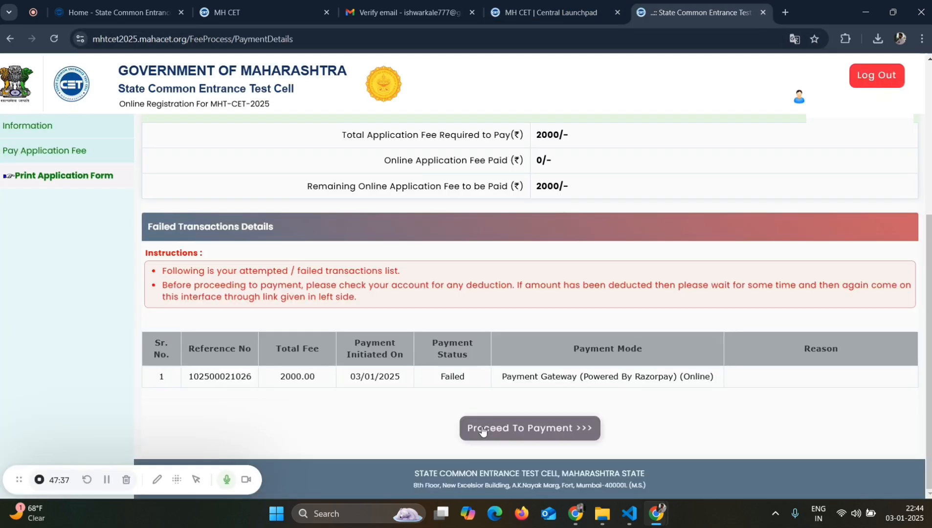